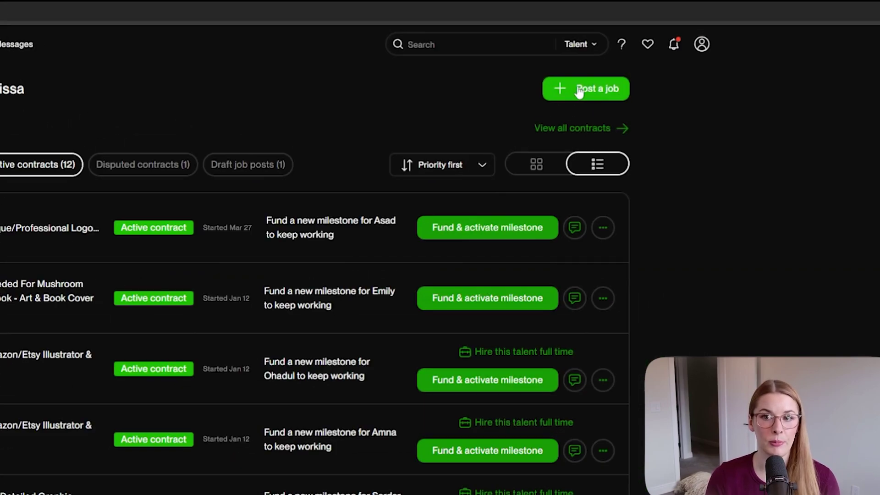
- Start a new job post for a long term project
click(579, 91)
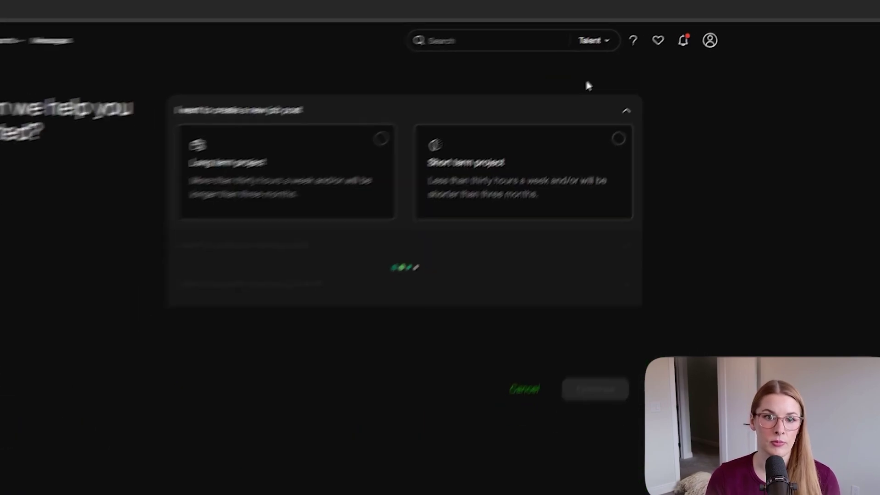
click(507, 85)
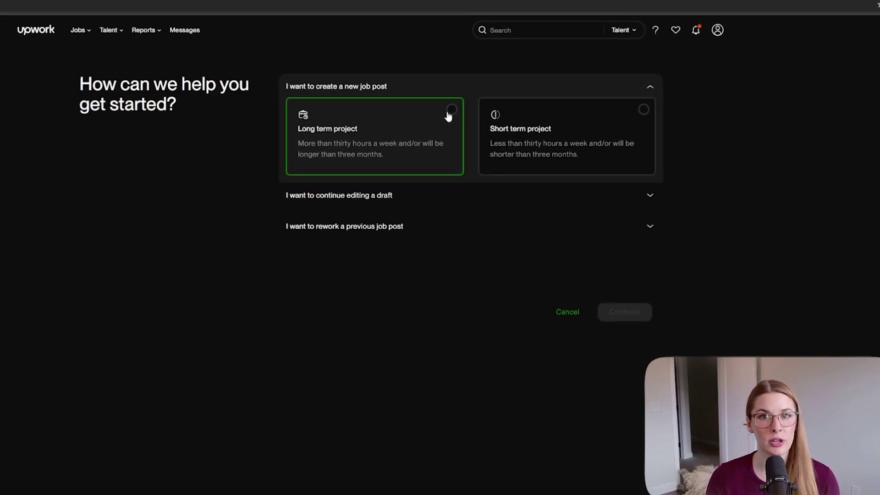
click(549, 123)
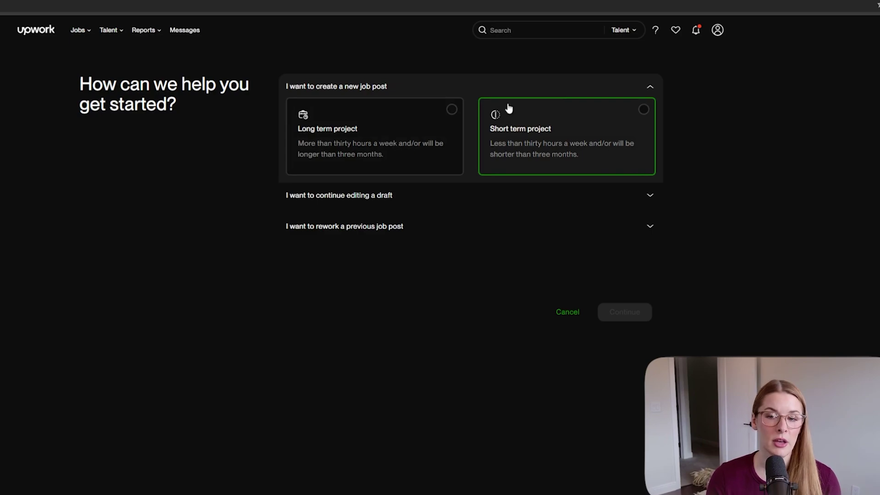
click(442, 116)
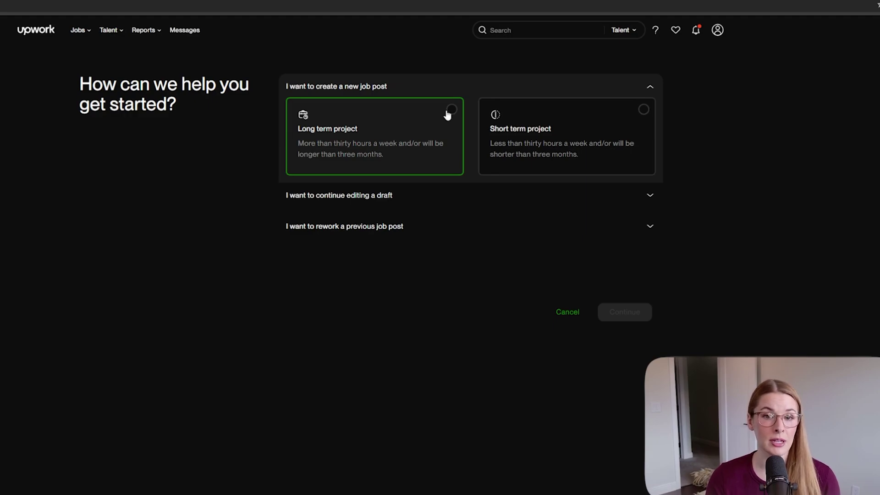
click(449, 112)
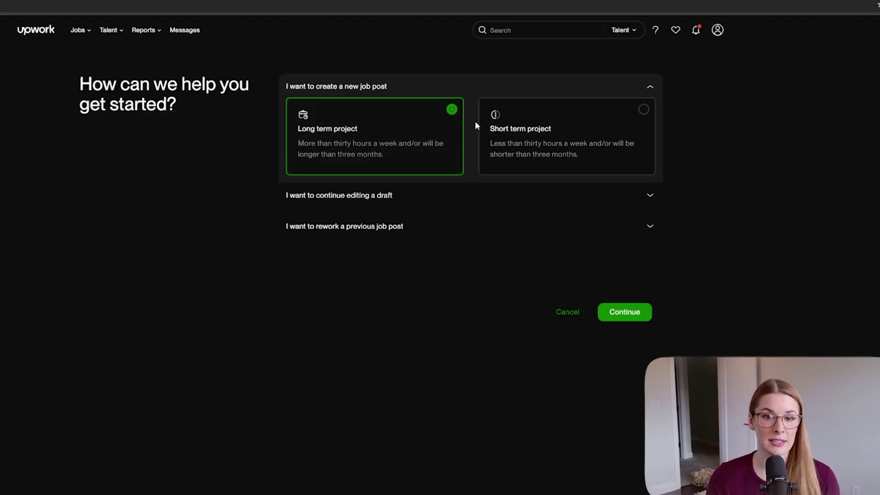
click(624, 311)
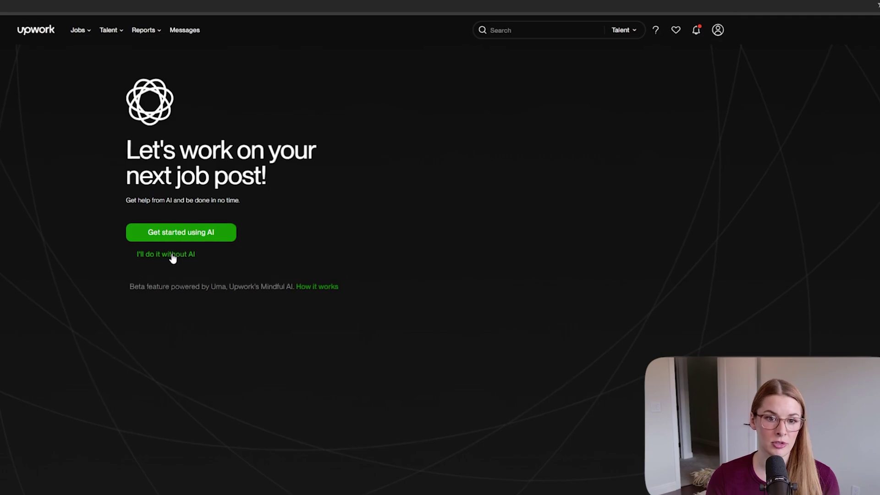
- Opt out of AI help and title the job post "Looking For A Professional Video Editor For My YouTube Channel"
click(172, 255)
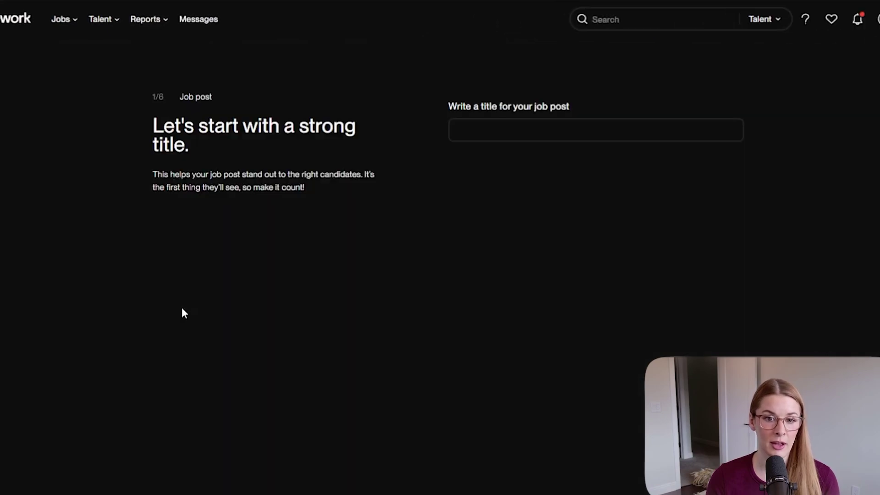
click(554, 125)
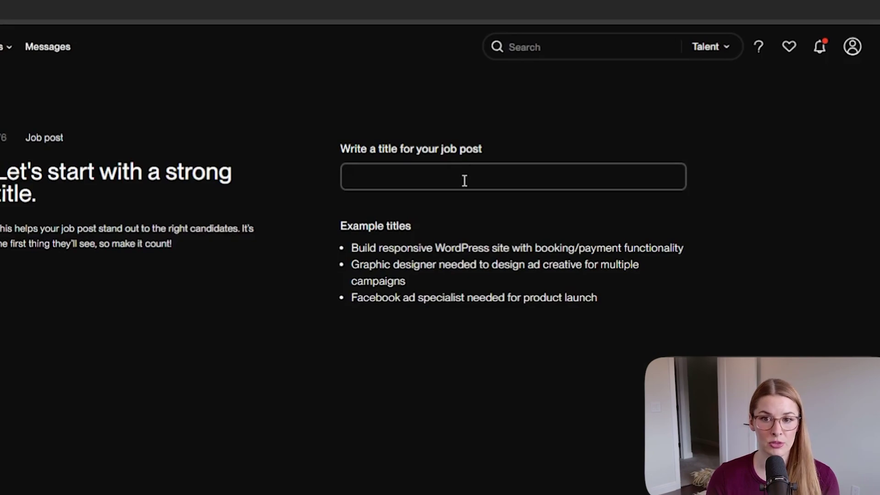
text(Looking For A Professional Video Editor For My YouTube Channel)
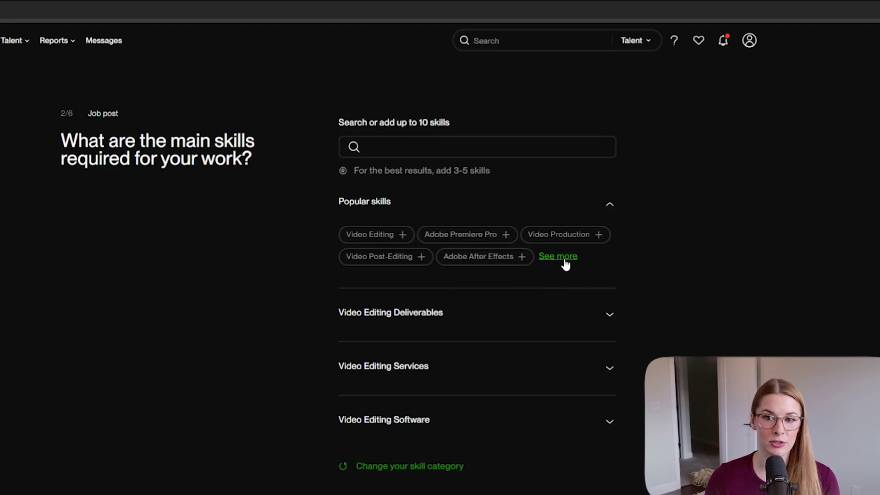
- Add the popular skills Video Editing, Video Production, Video Post-Editing and Videography to the job post
click(565, 259)
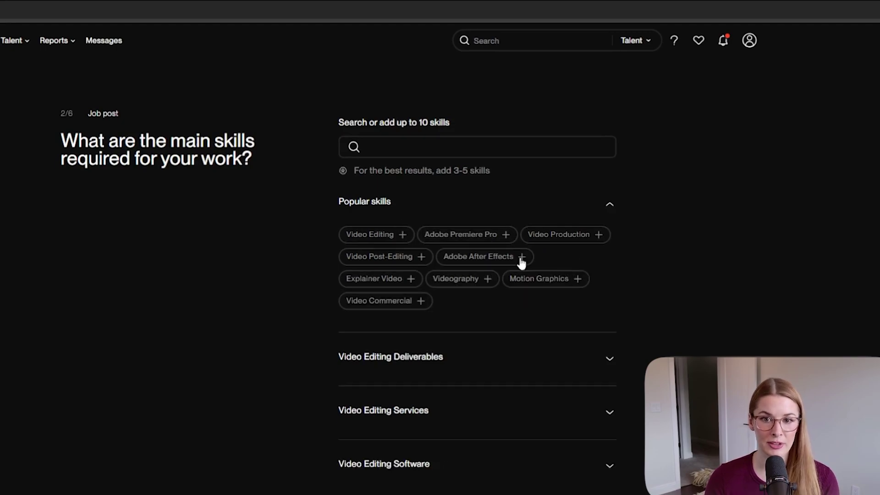
click(403, 235)
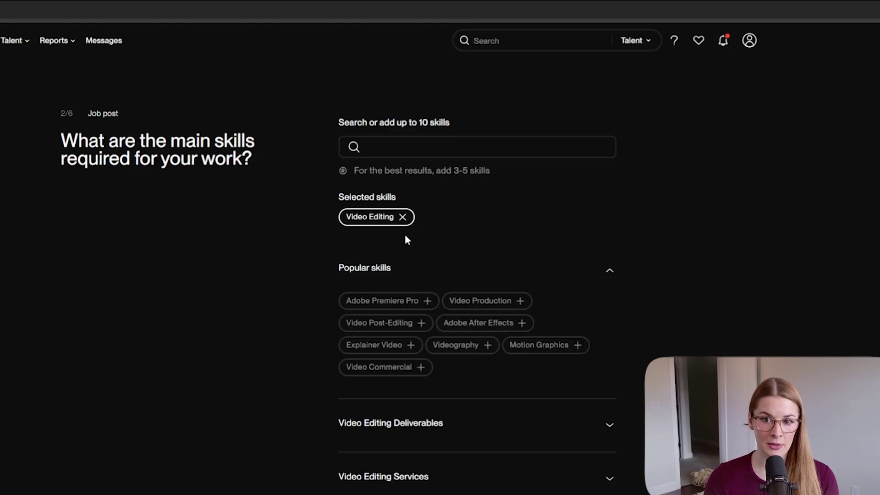
click(506, 307)
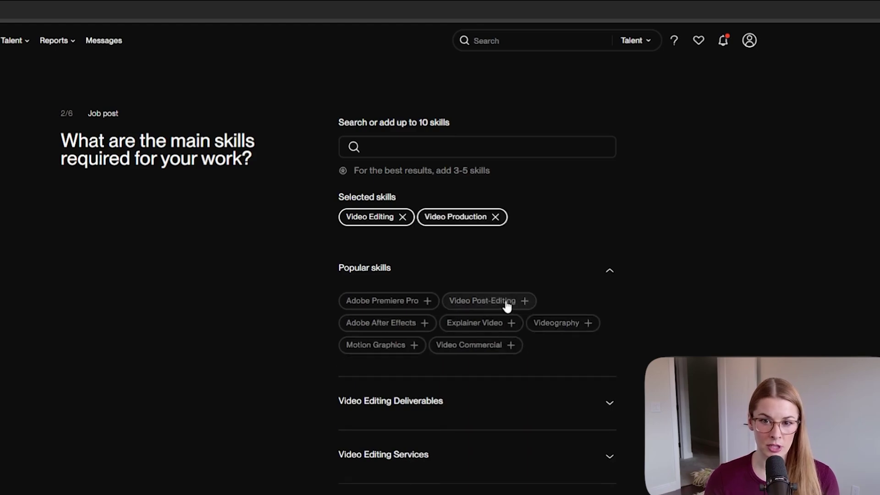
click(511, 304)
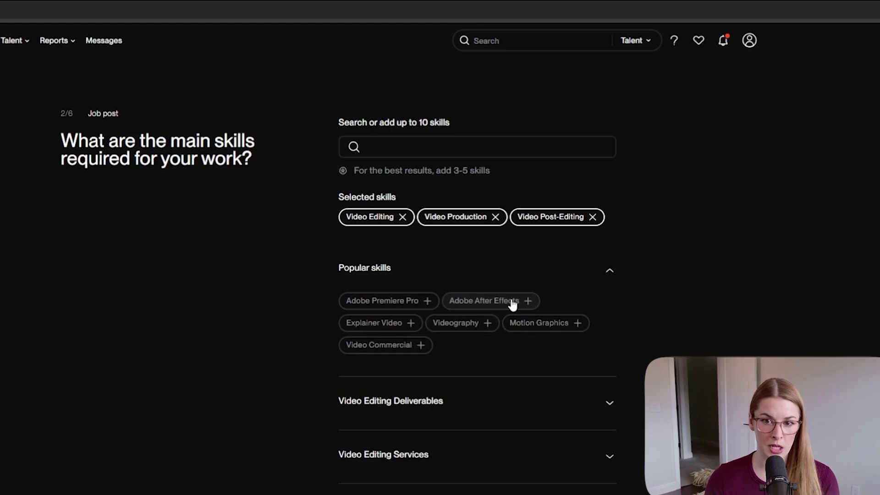
click(477, 323)
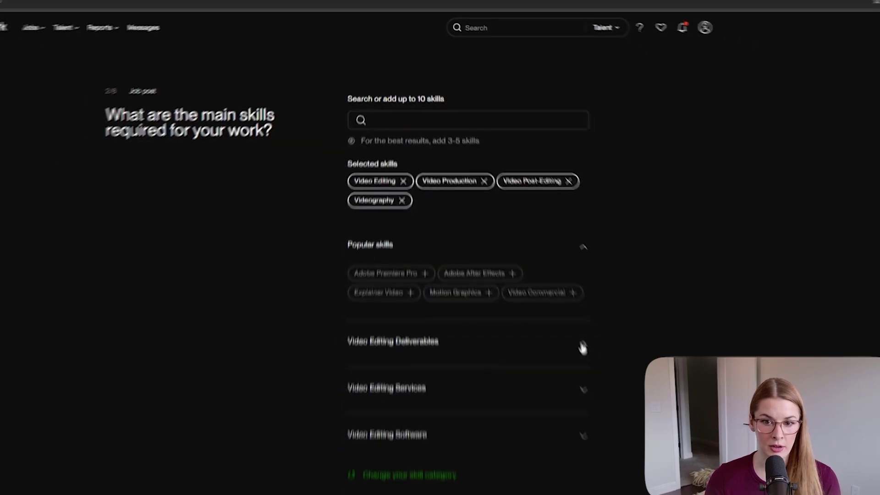
- Expand the remaining skill categories and add Adobe Premiere Pro from the video editing software skills
click(583, 345)
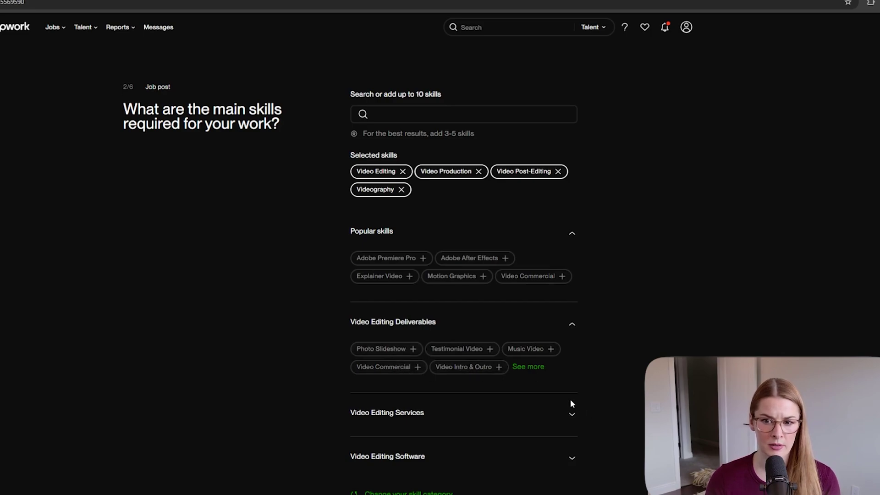
click(532, 367)
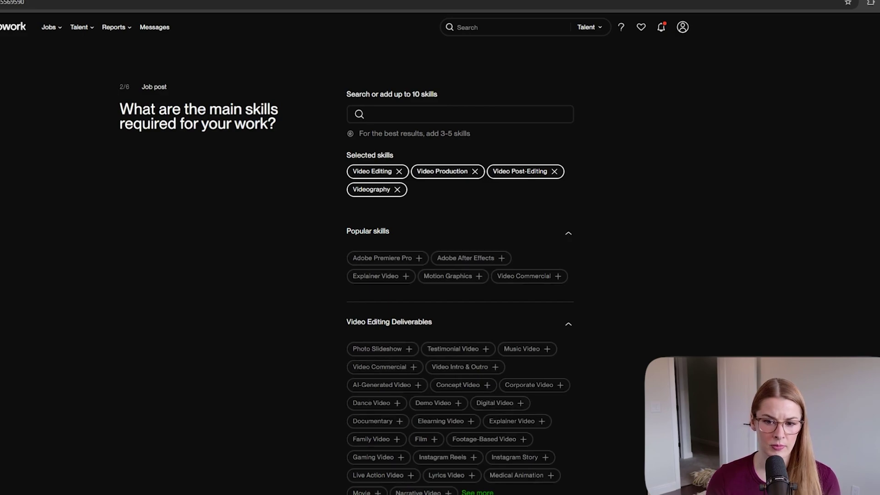
scroll(528, 483, down, 3)
scroll(460, 481, down, 1)
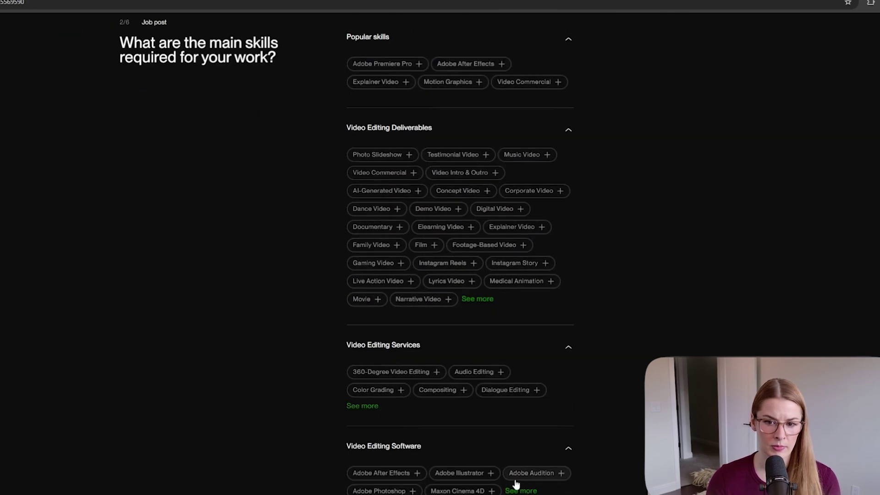
scroll(558, 484, down, 3)
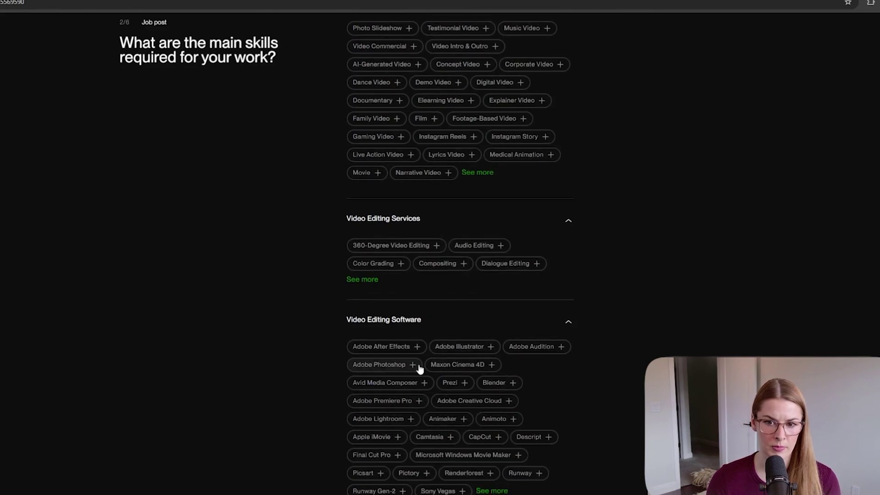
click(397, 401)
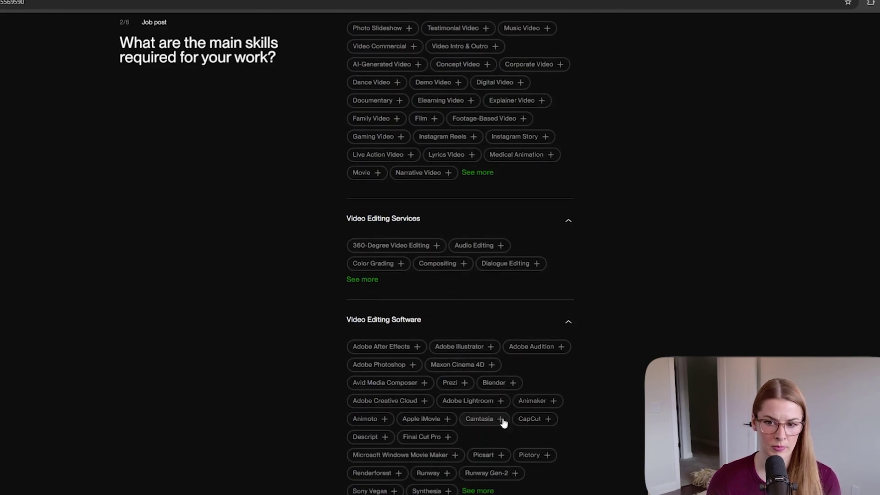
scroll(570, 463, up, 7)
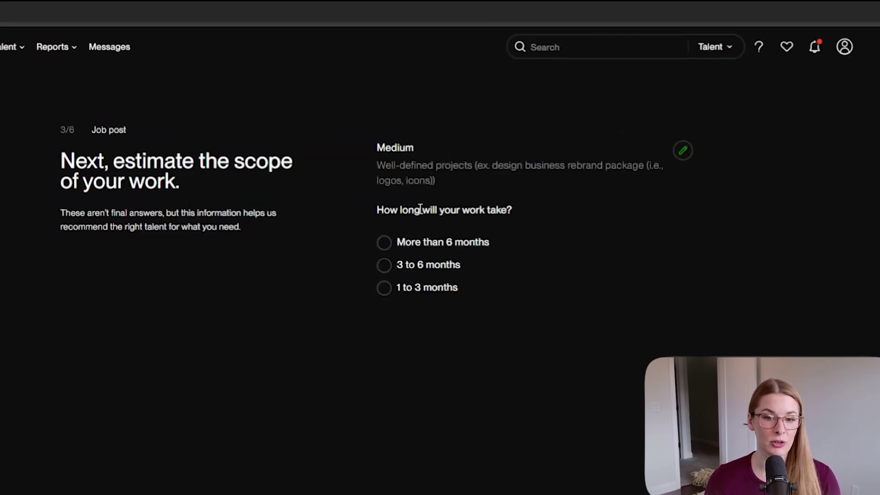
- Set the work scope to more than 6 months, Intermediate experience, and a contract-to-hire job that could become full time
click(384, 242)
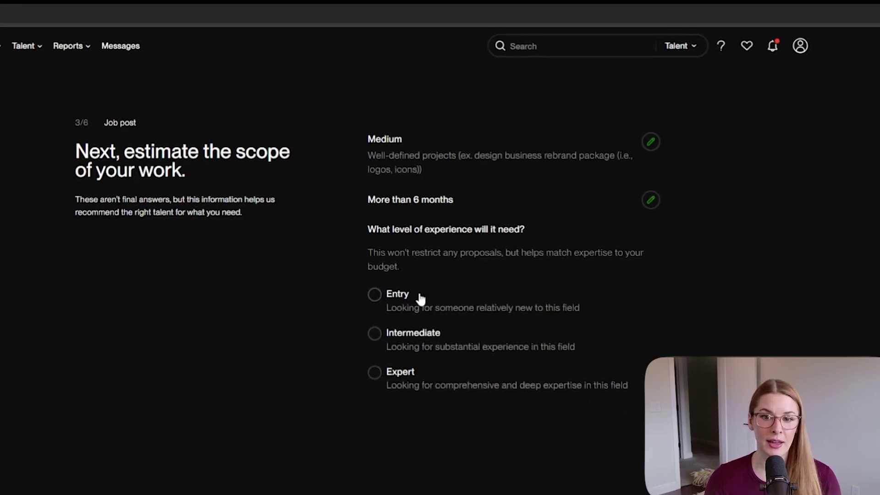
click(375, 336)
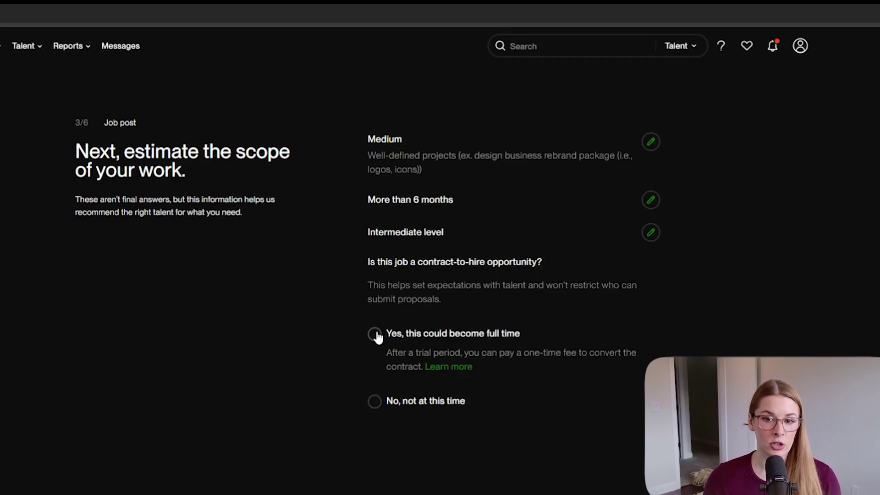
click(375, 335)
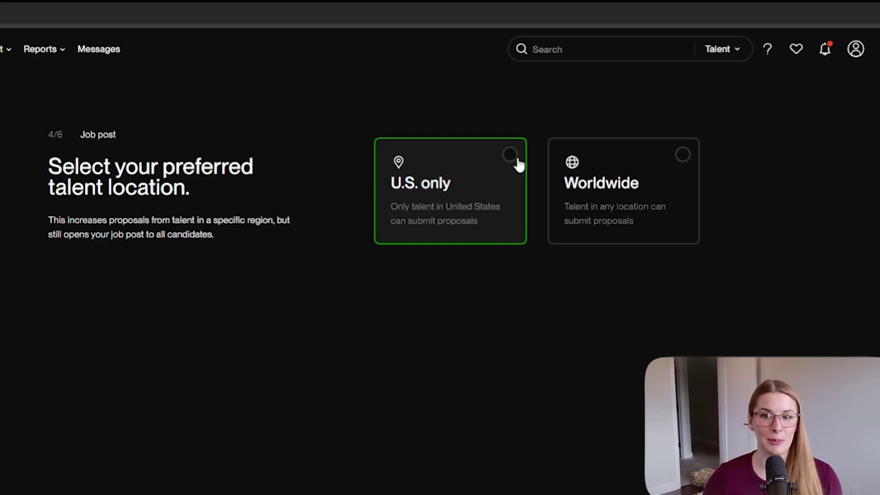
- Set the preferred talent location to Worldwide without adding any region or country preferences
click(681, 157)
click(619, 294)
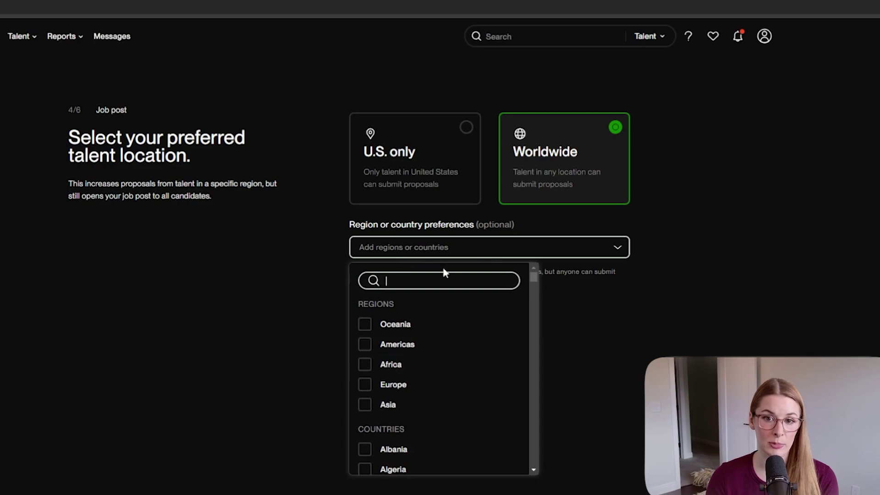
click(656, 321)
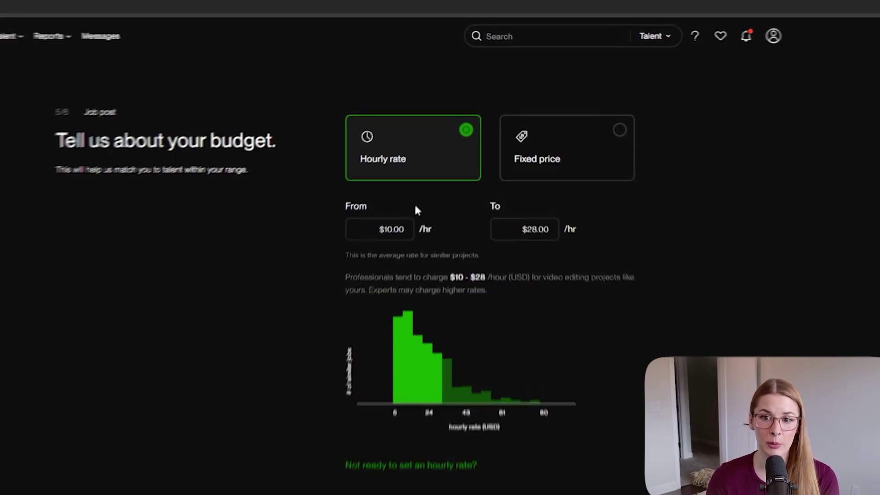
- Set the hourly rate budget from $35 to $45 per hour
click(372, 261)
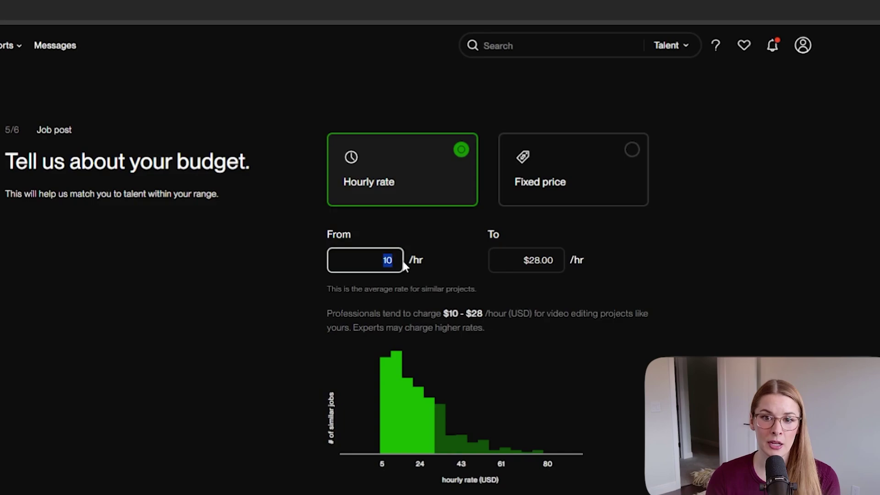
text(35)
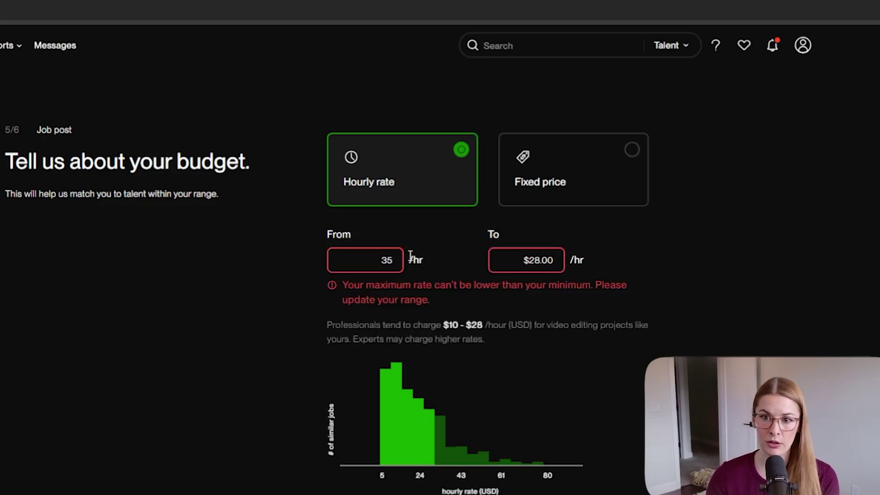
click(532, 260)
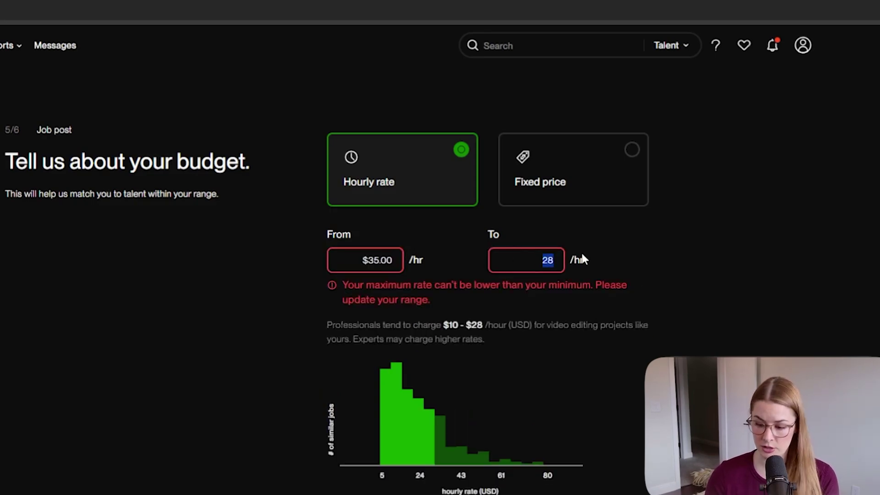
text(45)
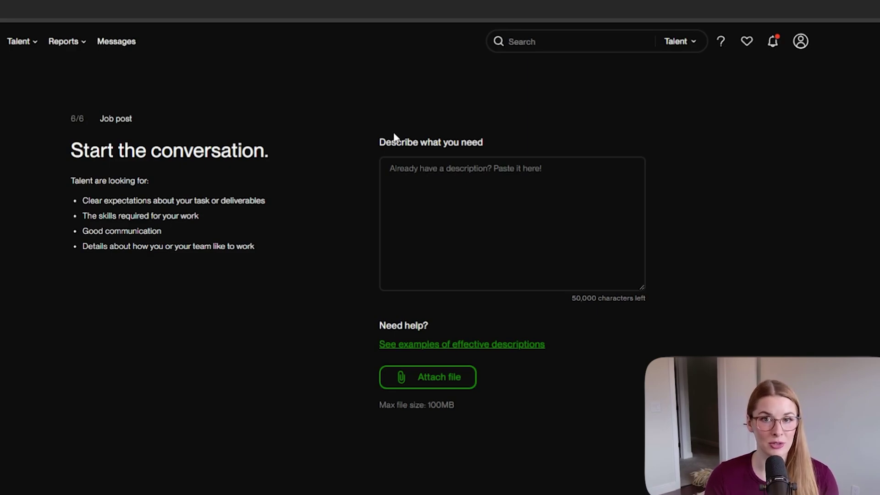
- Write an opening description paragraph seeking a professional video editor for long-form YouTube videos, engaging thumbnails and short-form content for YouTube shorts and TikTok reels
click(446, 207)
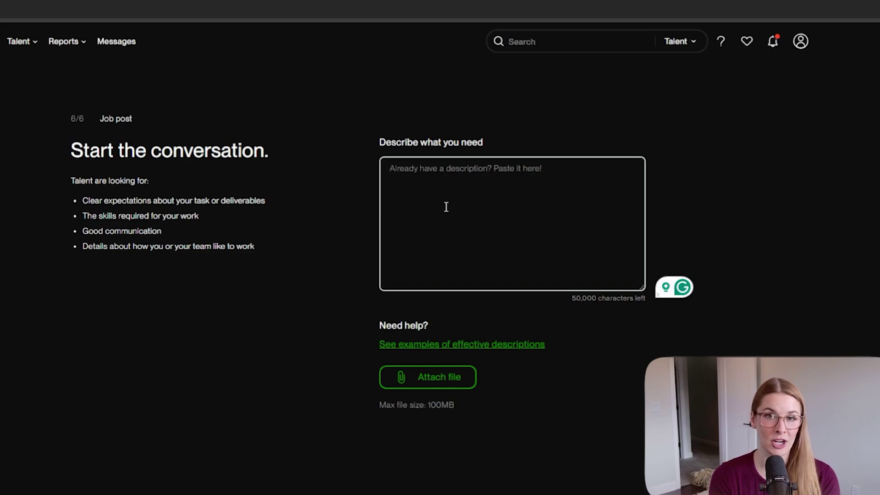
text(I'm a YouTube content creator hoping to expand my channel by hiring a professional video editor)
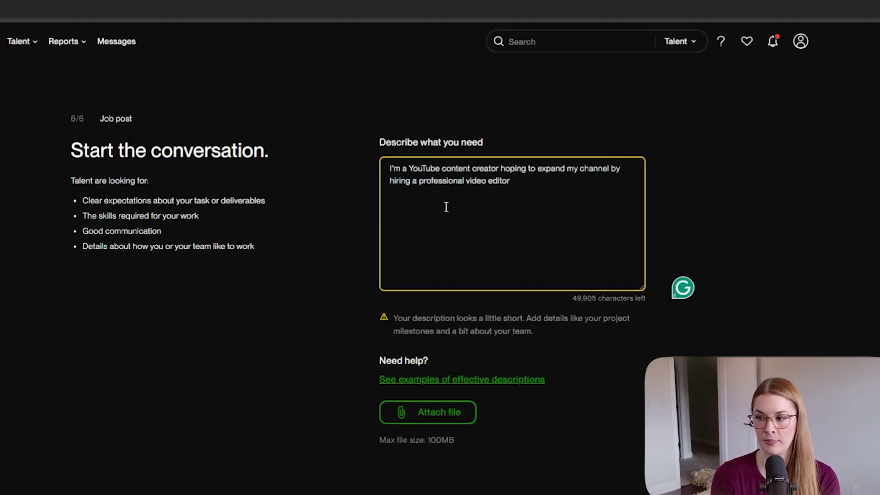
text(. I anticipate needing help with editing full long-form content videos, and also creating interesting and engaging thumbnails. I may also need help with creating)
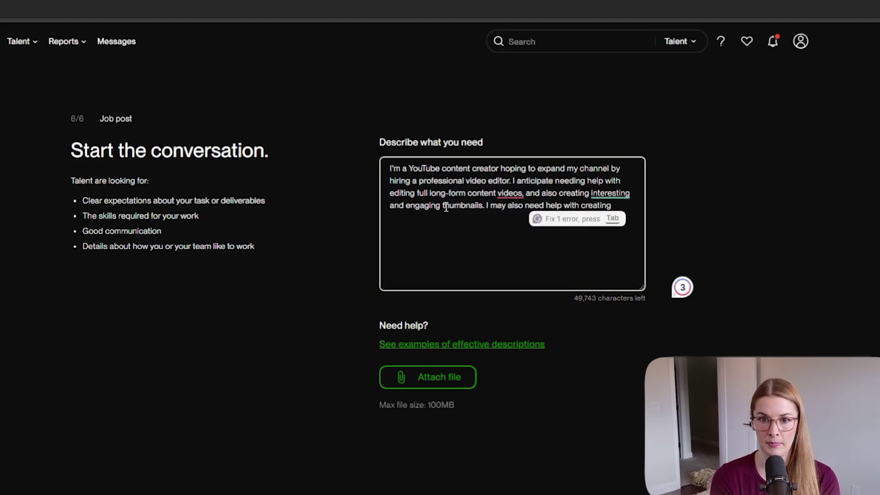
text( short-form content for other social medial platforms (YouTube shorts, TikTok reels, etc).)
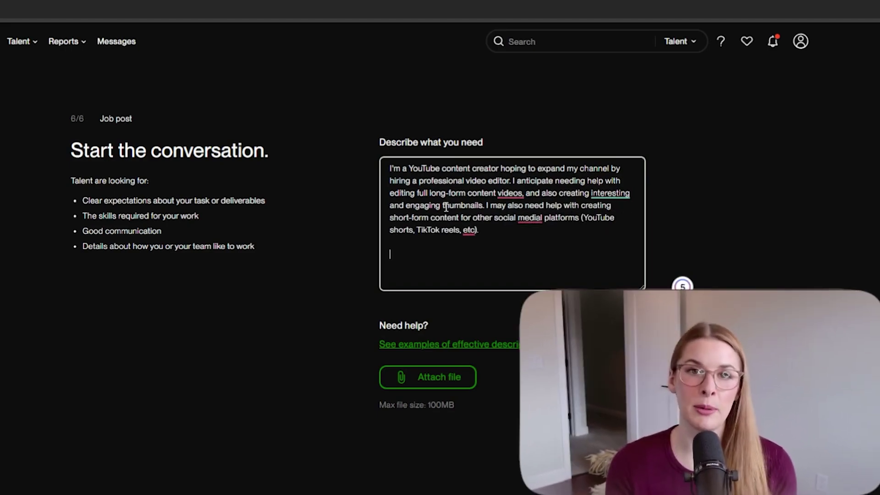
- Add a paragraph on the channel's mission to inform about money-making, covering credit, real estate and investing, with approachable, well-explained videos, B roll and relevant graphics
key(Return)
key(Return)
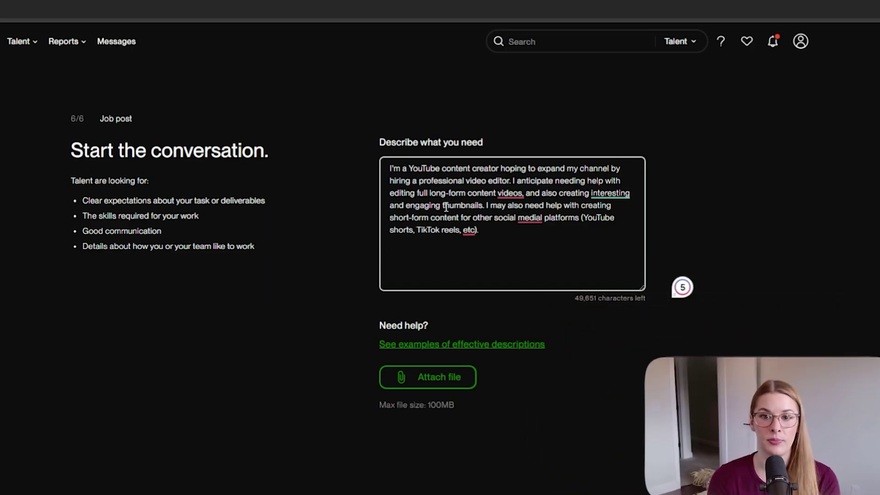
text(The mission and vision of my YouTube channel is to help and inform others about money making opportunities, and to show viewers that topics (like money, finances,)
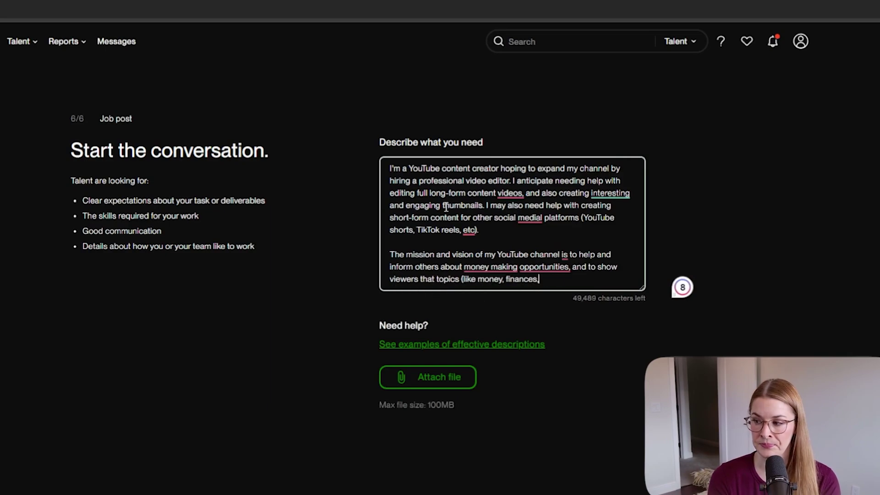
text( making money) don't have to be overwhelming. I want the videos to be approachable and well explained with plenty of B roll and relevant graphics (some of which I will provide).)
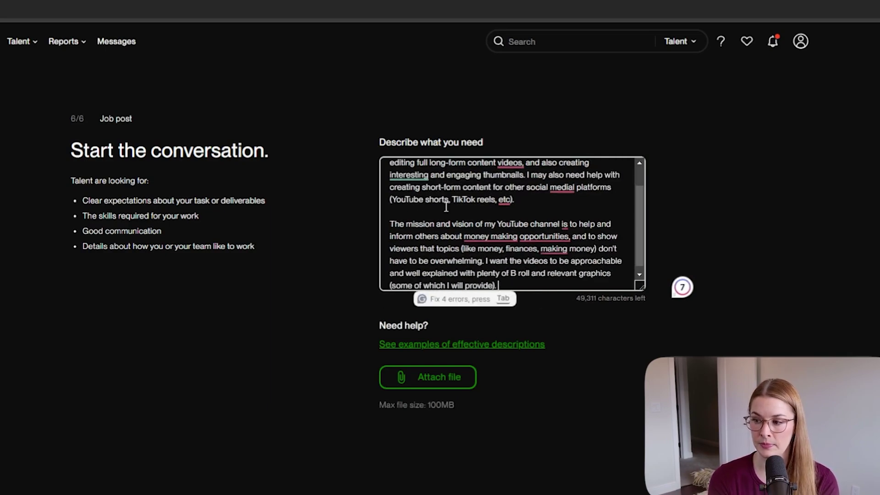
click(540, 248)
text(credit, real estate, investing, and)
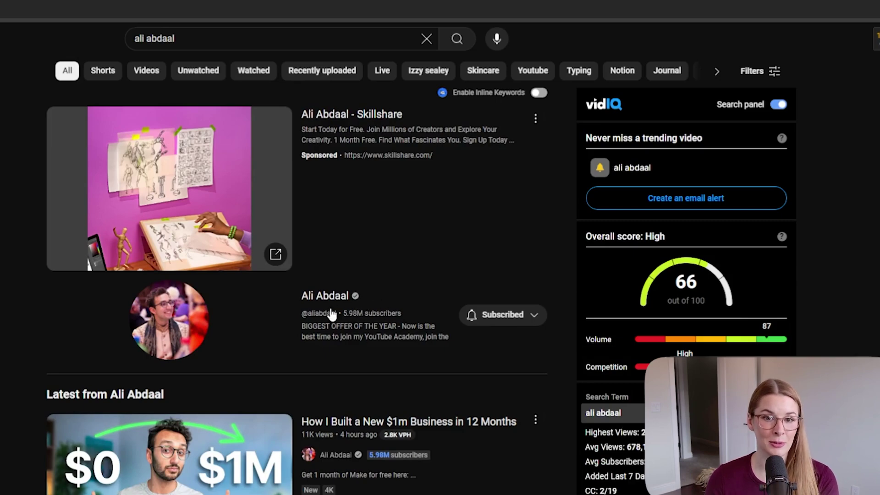
click(173, 319)
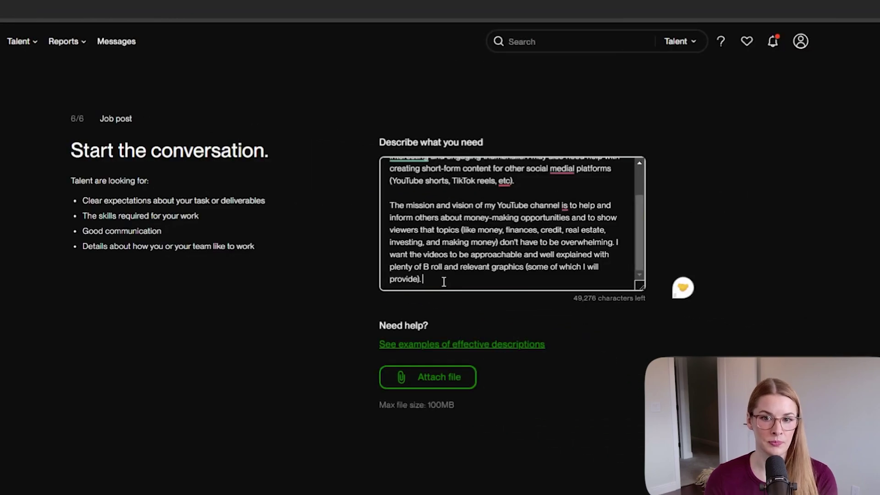
key(Return)
key(Return)
text(Types of video editing that I like (f)
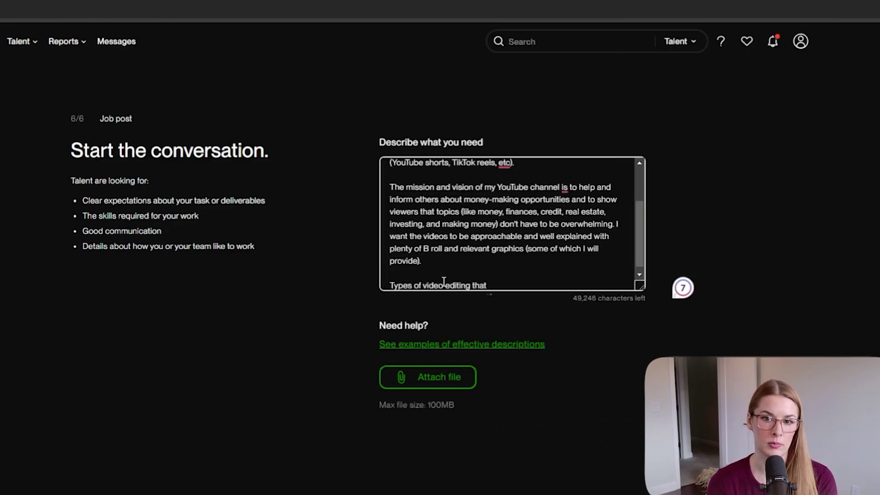
text(or reference):)
key(Return)
text(https://www.youtube.com/@aliabdaal)
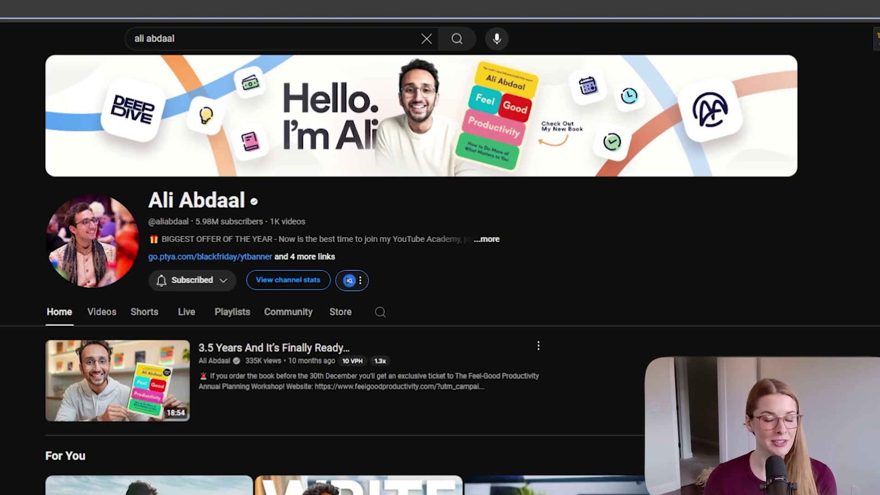
scroll(440, 275, down, 3)
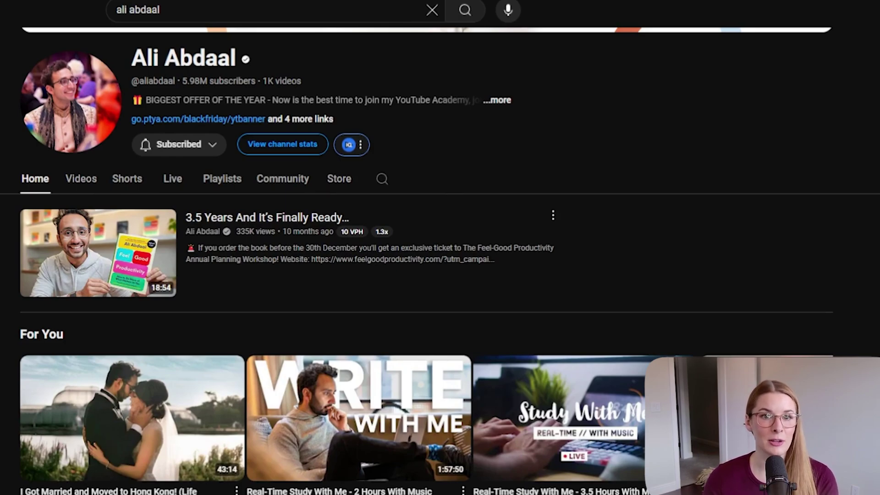
scroll(395, 164, up, 3)
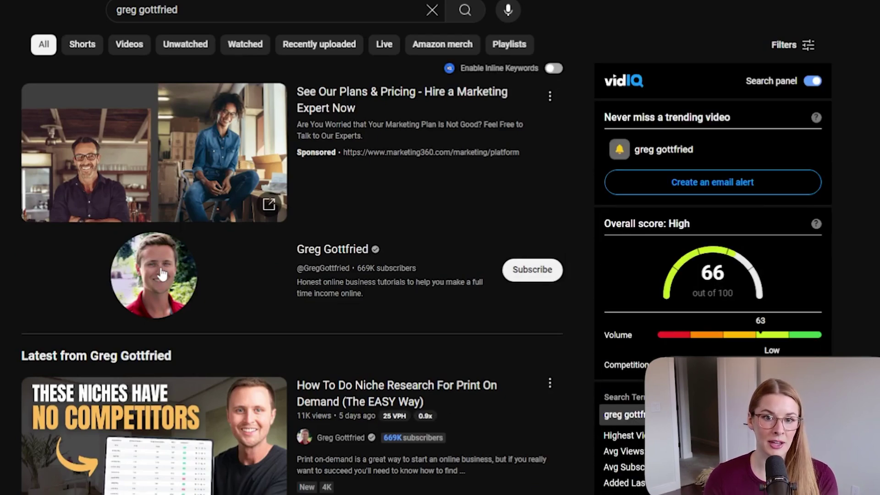
click(162, 274)
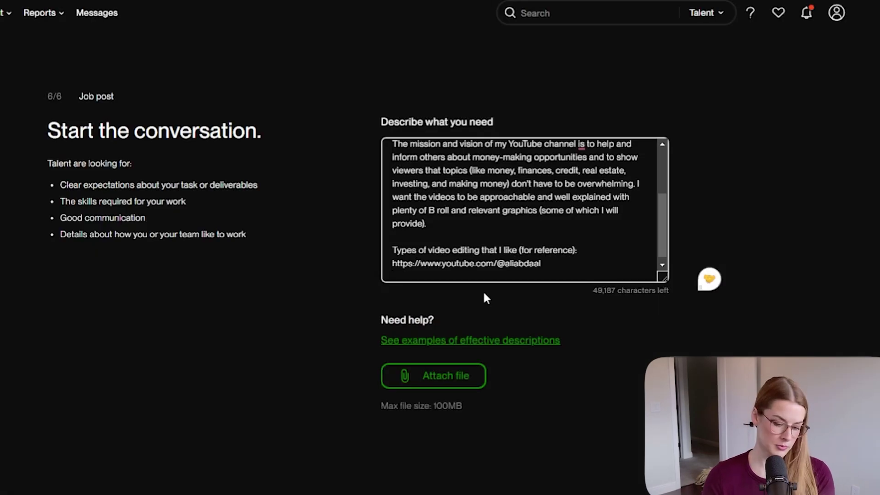
text(https://www.youtube.com/@GregGottfried)
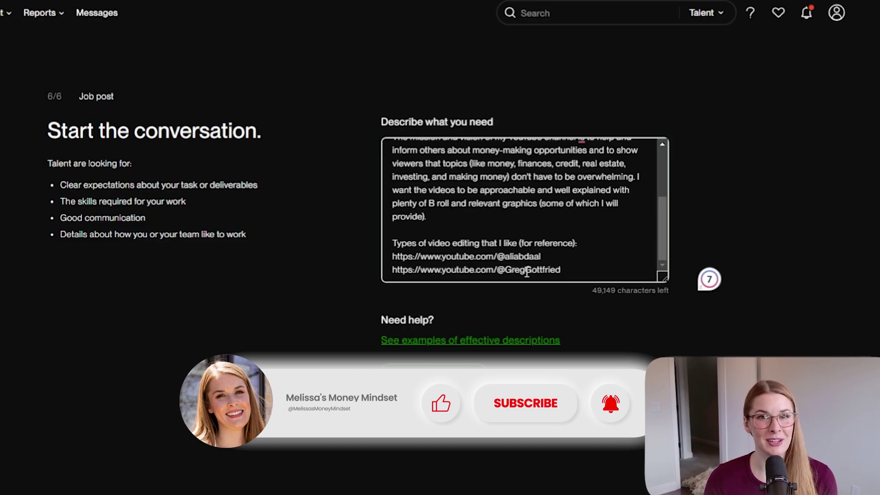
key(Return)
key(Return)
text(Some of m)
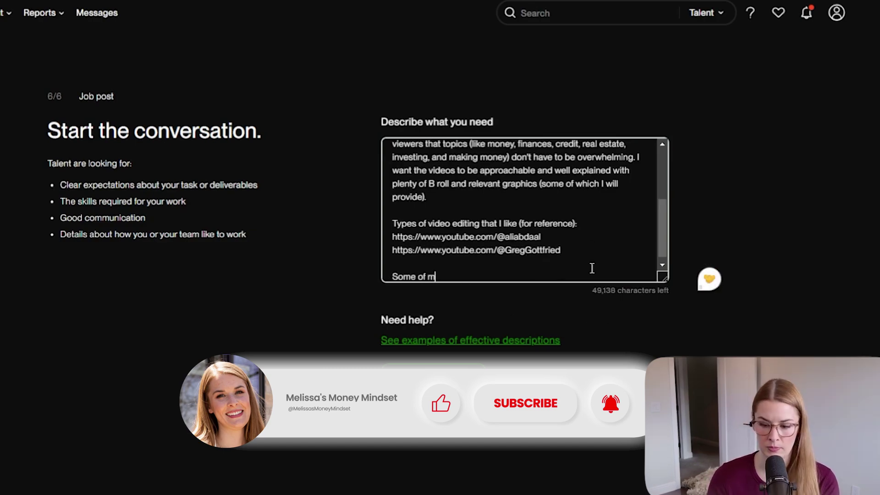
text(y current videos (to see editing style):)
key(Return)
text(https://youtu.be/GywwEHuR6qk)
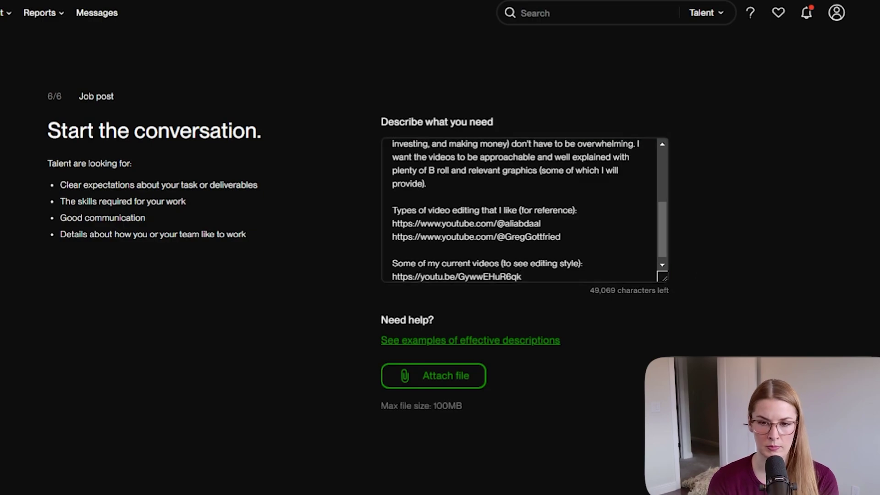
key(Return)
text(https://youtu.be/K3VeMvwchdQ)
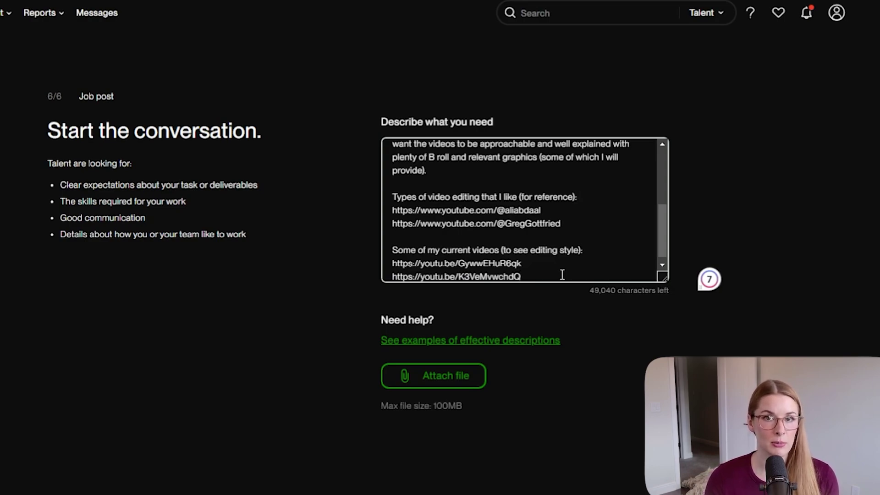
- Add a paragraph stating 2 long form videos a week, 3-5 short form "shorts" or reels, and RAW footage provided a week in advance
key(Return)
key(Return)
text(I typically like to publish 2 long form content vid)
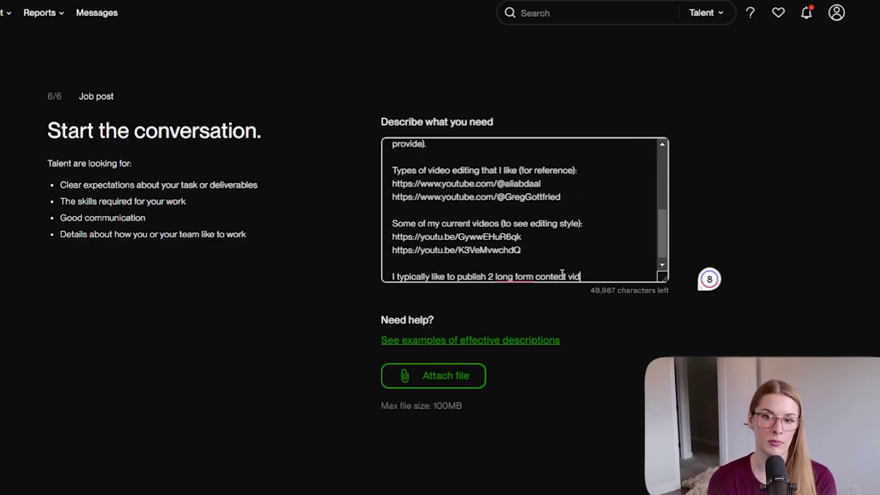
text(eos a week and 3-5 short form "shorts" or reels. I will provide the RAW video footage a week in advance.)
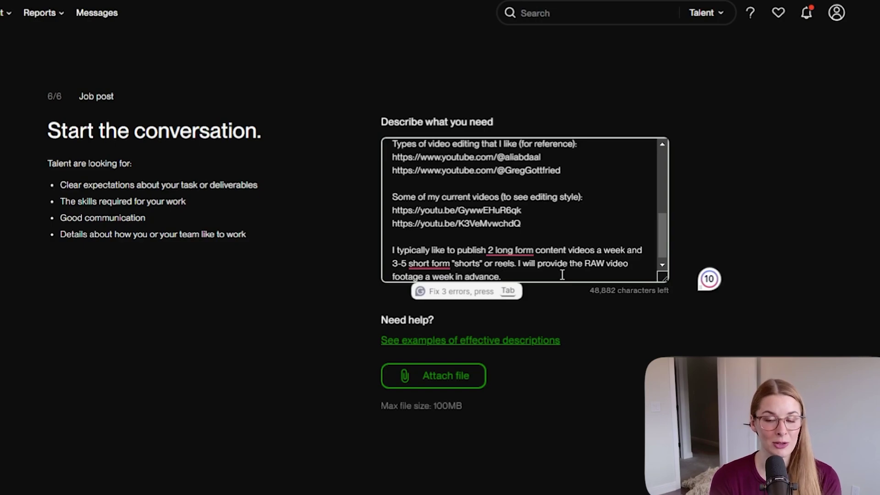
- Add a paragraph on the channel's technical style, requiring the editor to find copyright free, commercial-use B roll and/or audio beyond what is provided
key(Return)
key(Return)
text(The style of my Youtube channel includes more technical videos and will require B roll to keep the audience engaged. As previously state, I will pro)
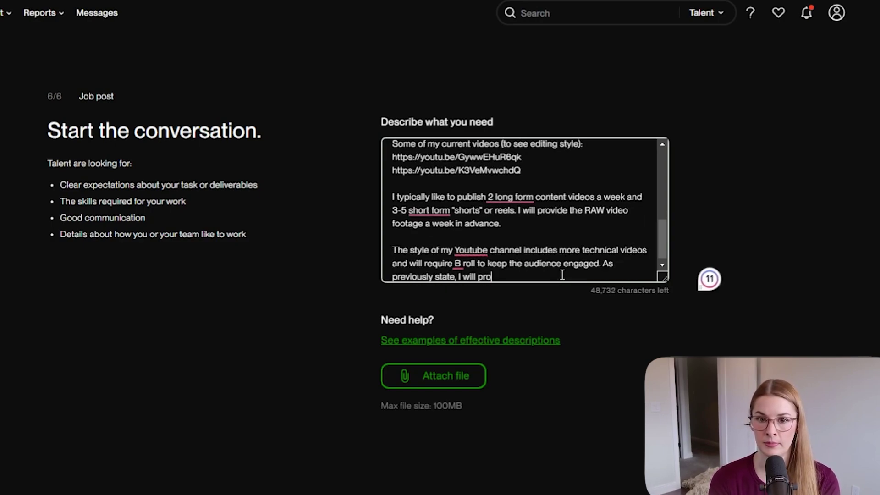
text(vide some relevant B roll but you will be required to find copyright free and free for commercial use B roll and/or audio to include in the video)
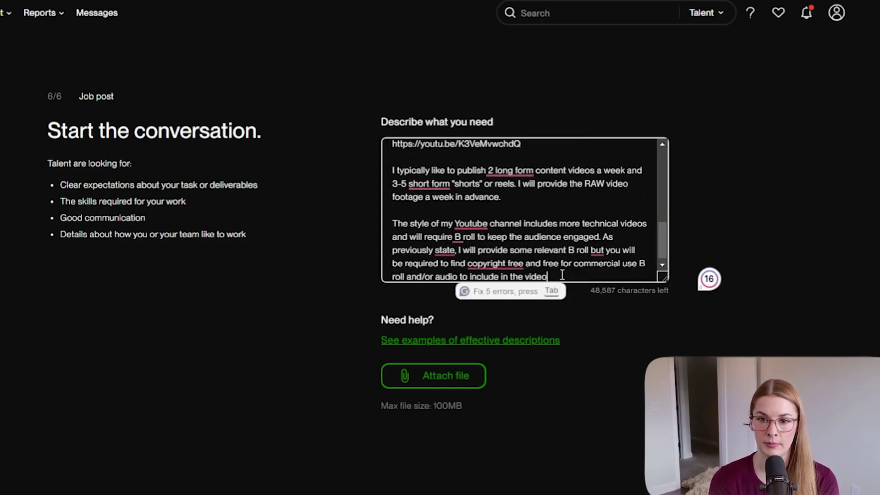
text(.)
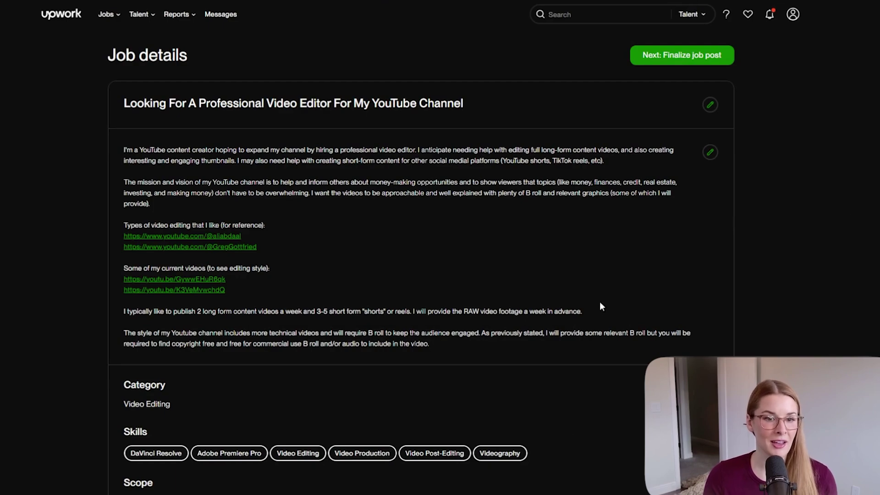
- Review the job details and write a custom screening question: "Who was the 32nd president of the United States?"
scroll(589, 380, down, 2)
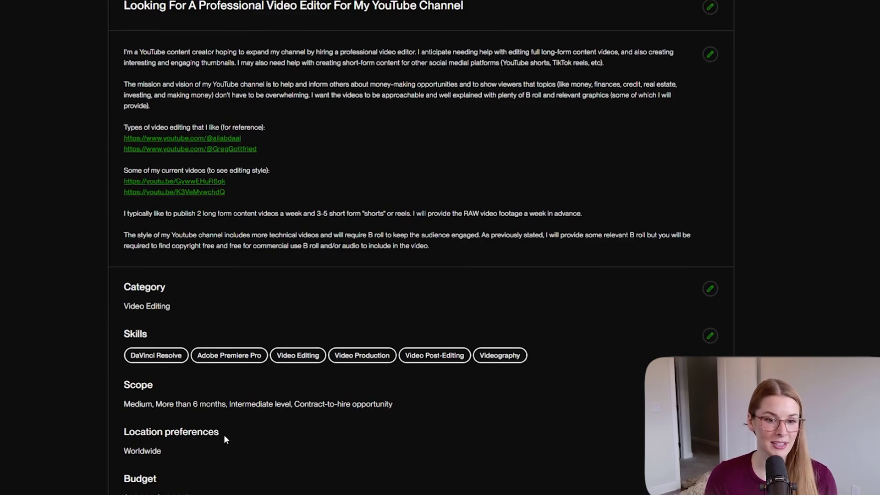
scroll(224, 434, down, 5)
scroll(549, 193, down, 3)
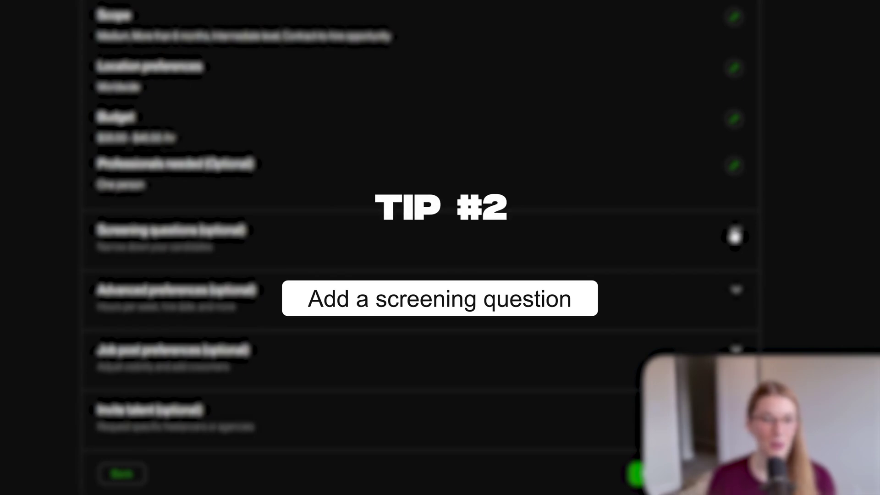
click(735, 235)
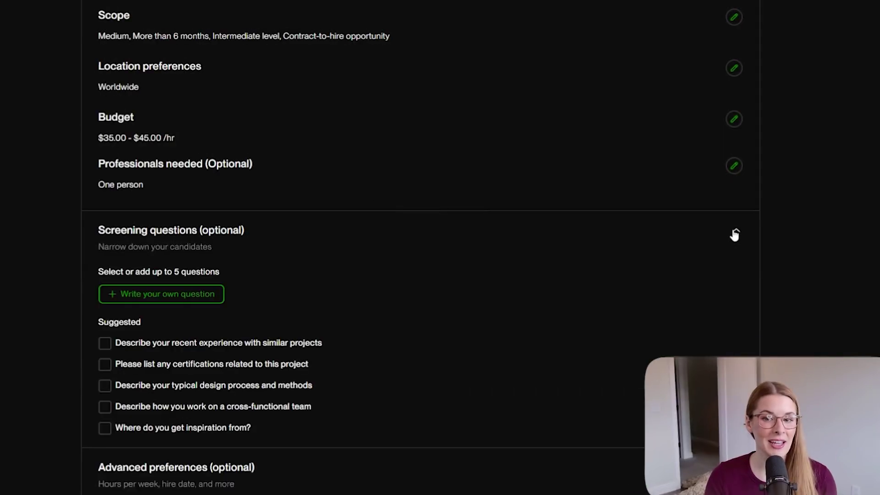
scroll(735, 235, down, 1)
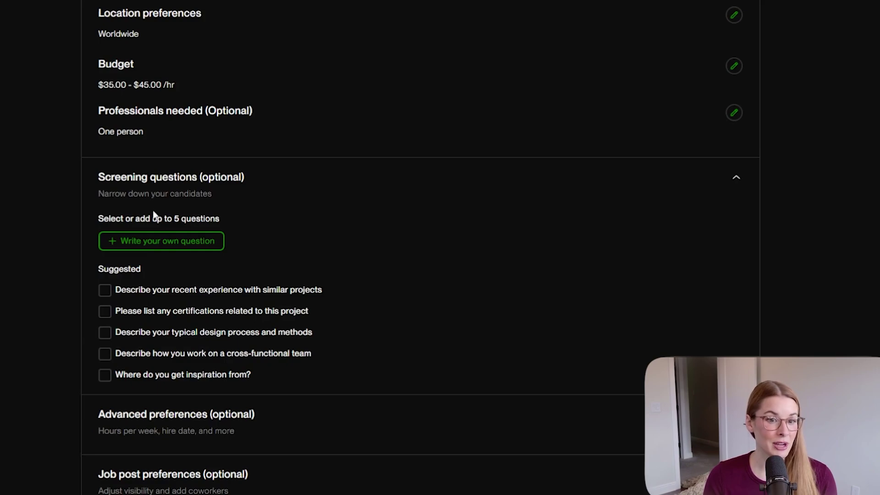
click(199, 248)
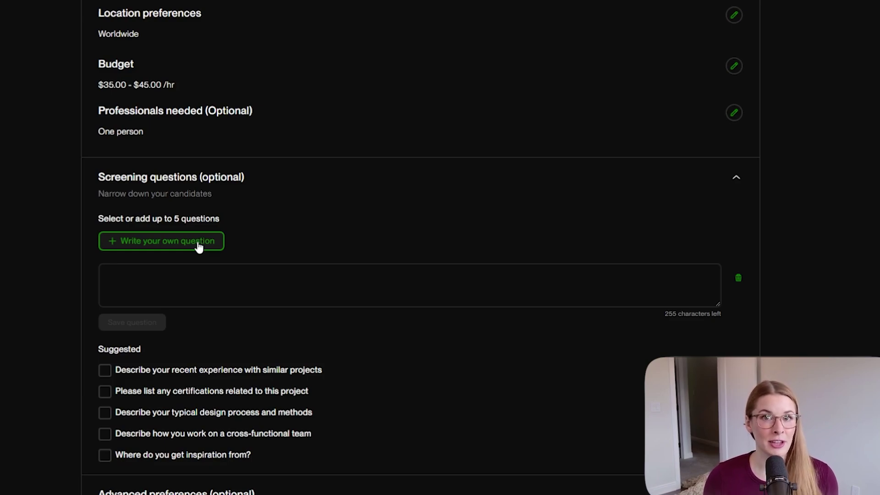
click(224, 287)
text(Who was the 32nd president of the United States?)
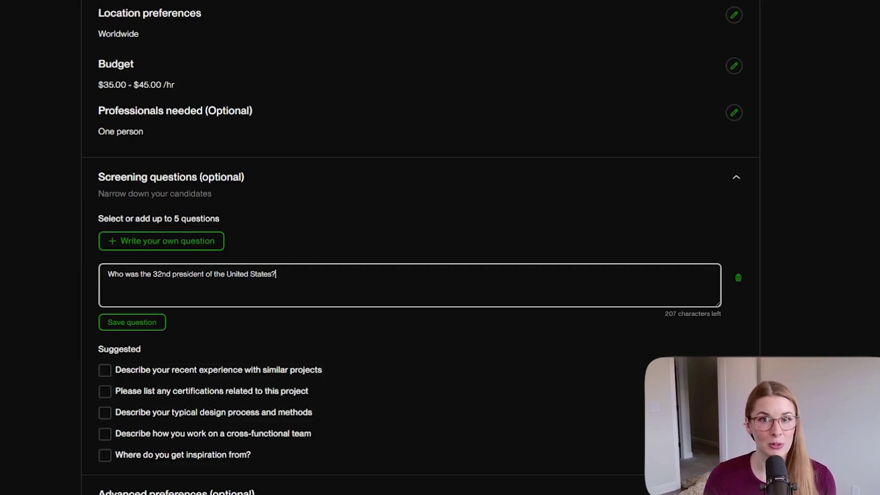
- In the advanced preferences, require Fluent or better English, Less than 30 hrs/week and Independent talent
scroll(733, 291, down, 5)
click(733, 291)
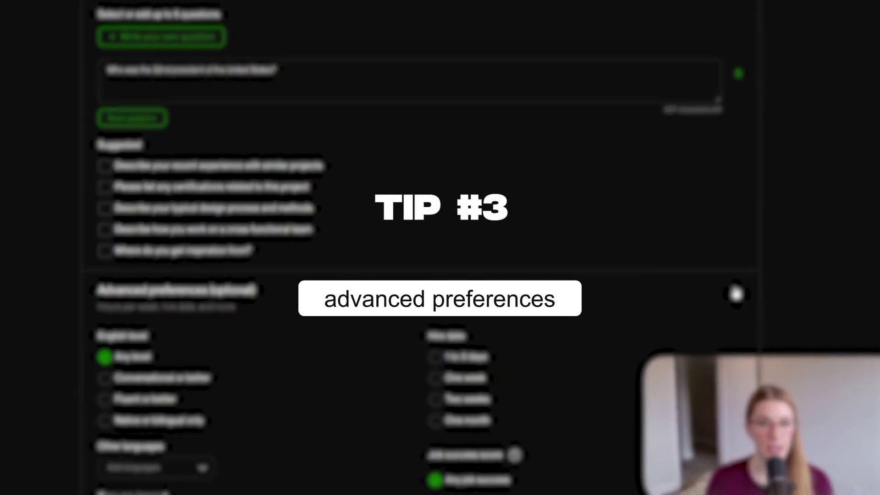
scroll(735, 293, down, 2)
scroll(736, 293, down, 4)
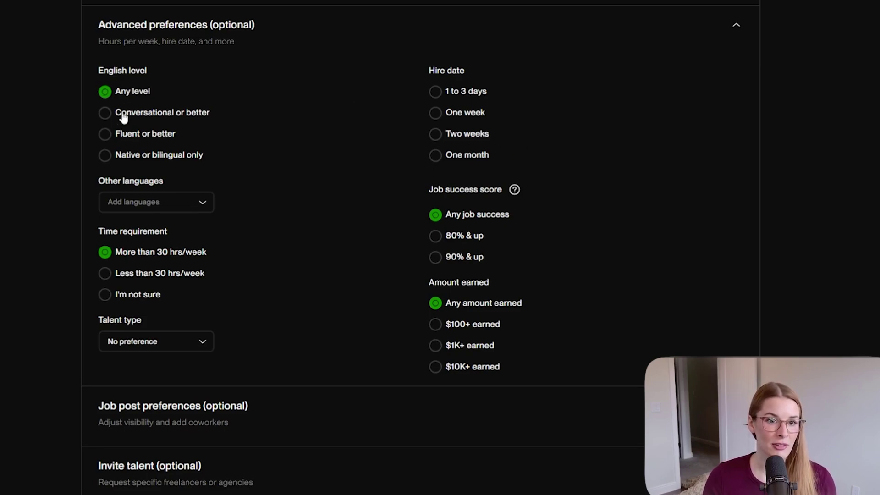
click(105, 135)
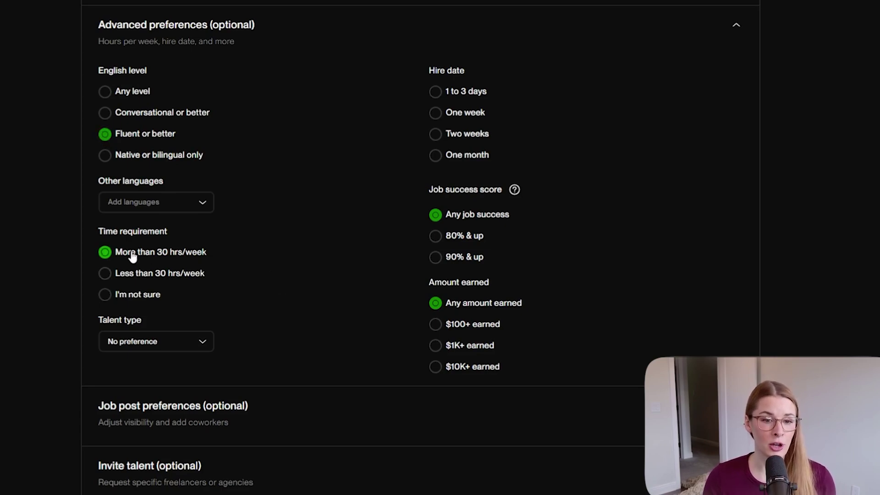
click(105, 274)
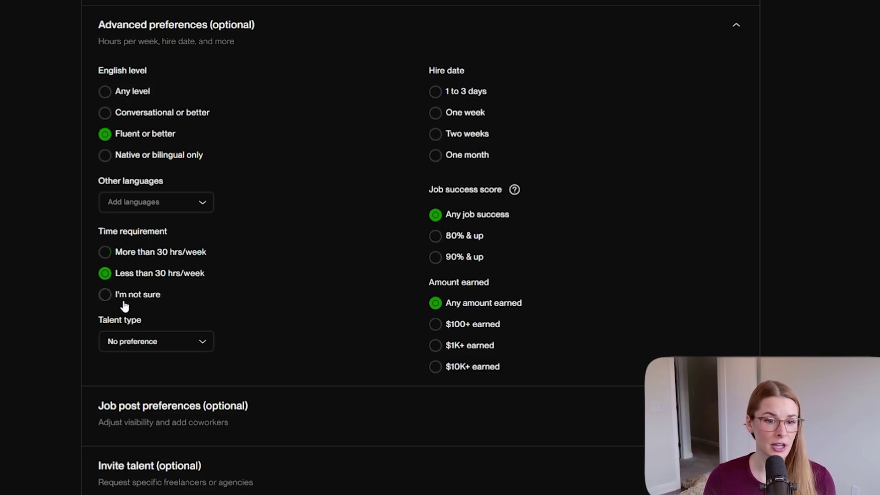
click(194, 341)
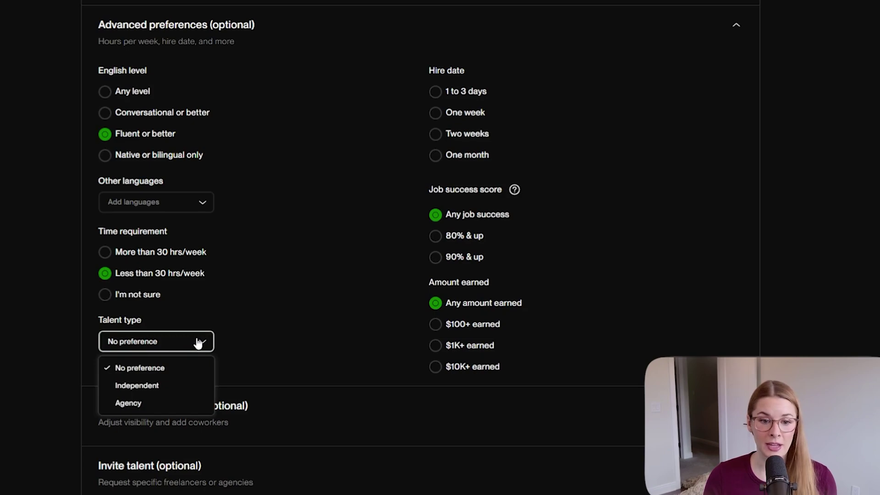
click(155, 387)
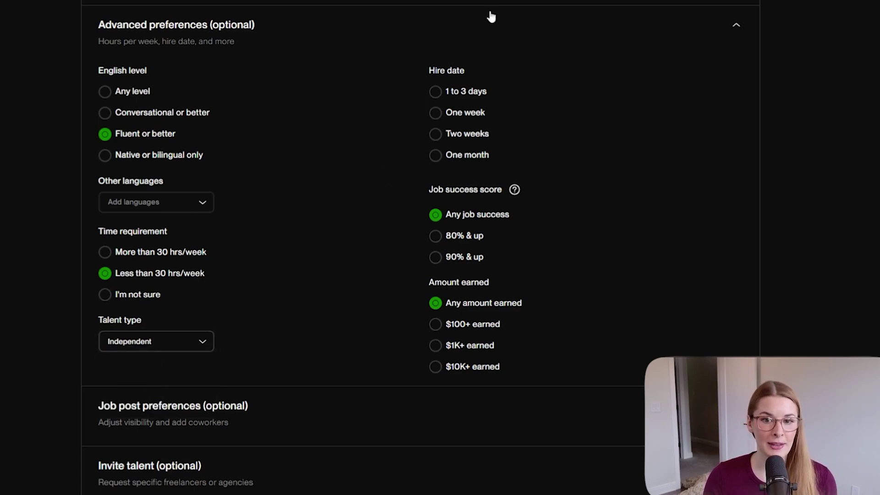
- Set the hire date to One week and the job success score to 80% & up, and view the Rising Talent explanation
click(434, 114)
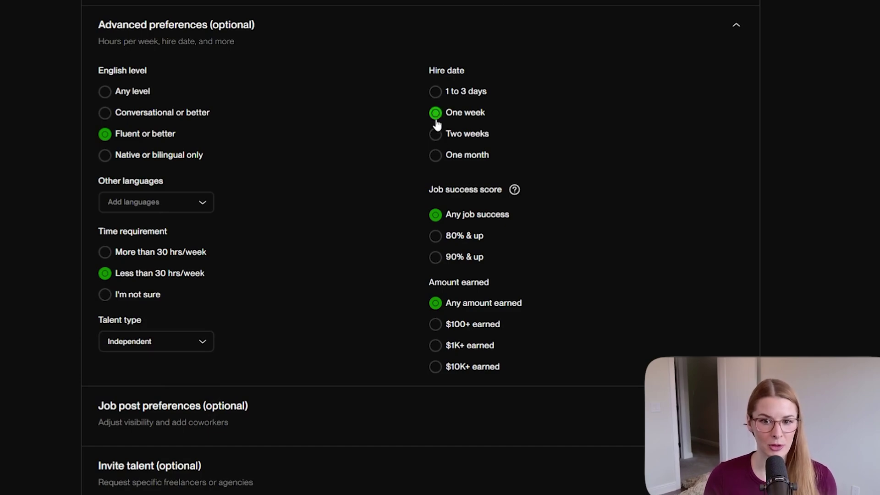
drag(429, 191, 503, 191)
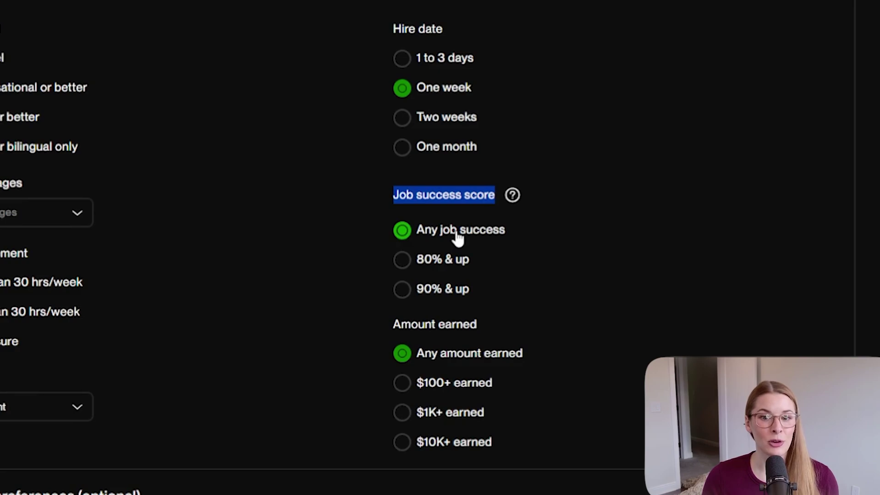
click(402, 262)
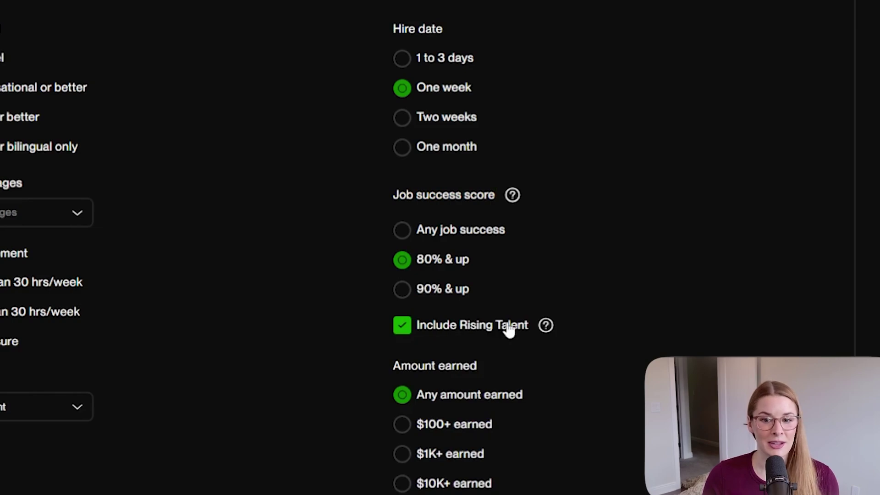
click(546, 326)
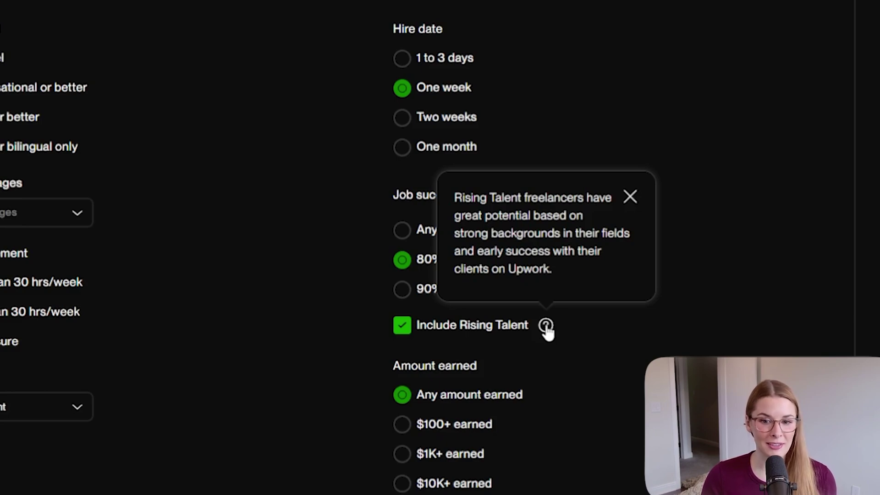
- Finalize the job post with the remaining preferences left as they are and publish it as a free standard job
scroll(398, 318, down, 2)
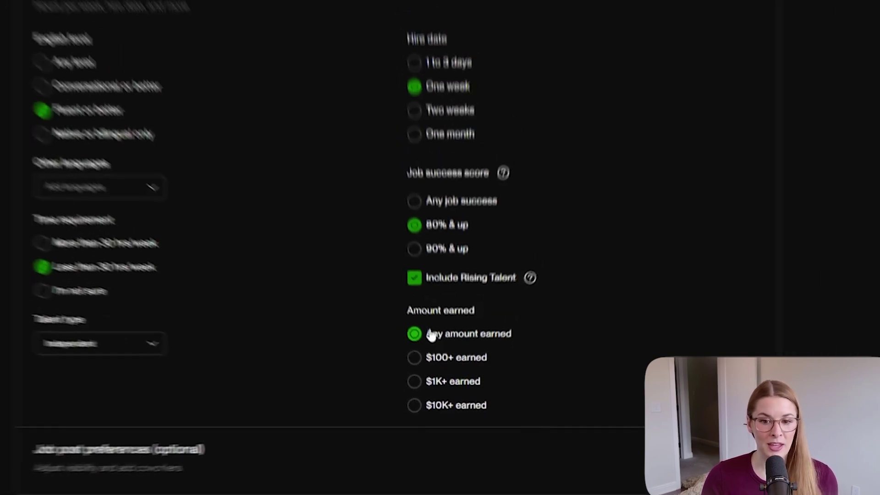
scroll(327, 19, down, 1)
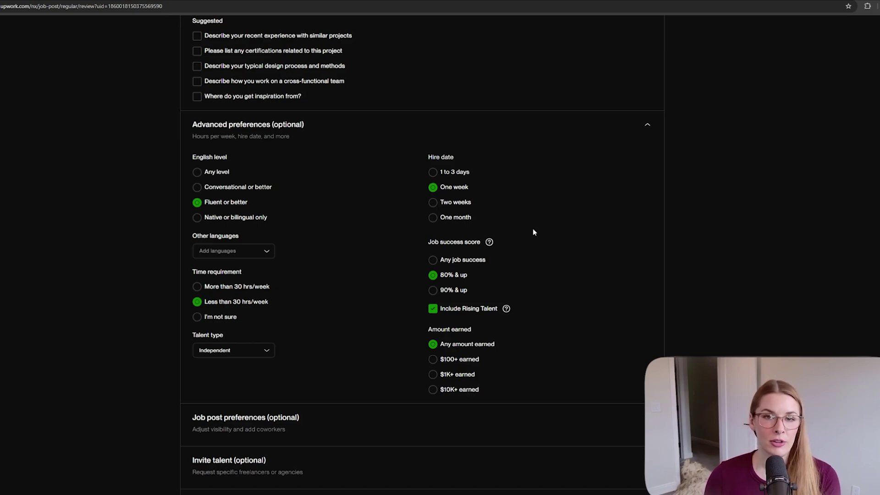
scroll(599, 467, down, 1)
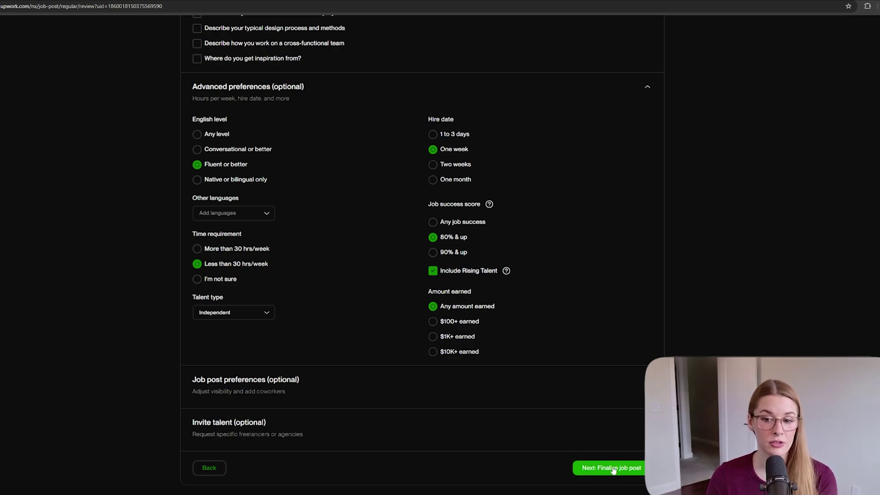
click(612, 468)
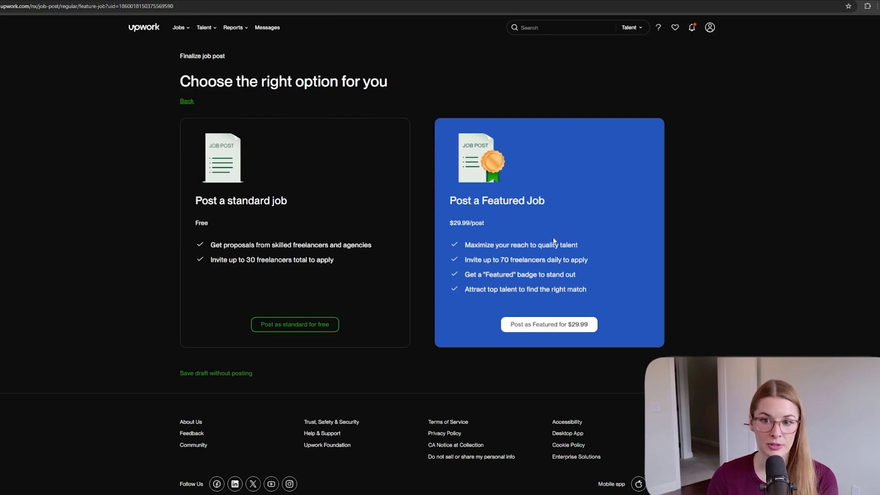
click(297, 326)
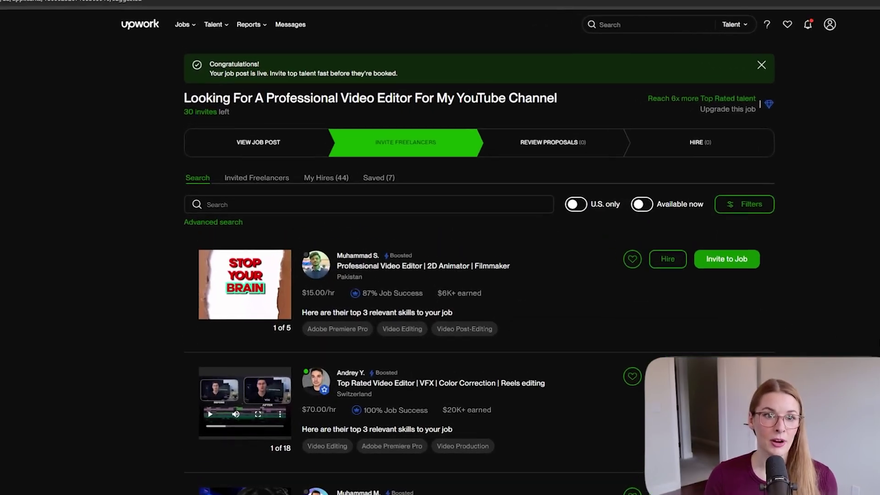
- Browse the suggested freelancers and open the profile titled "Video Editor | Growing Founders & Brands | YouTube, Podcast, LinkedIn"
drag(181, 139, 242, 138)
scroll(815, 185, down, 3)
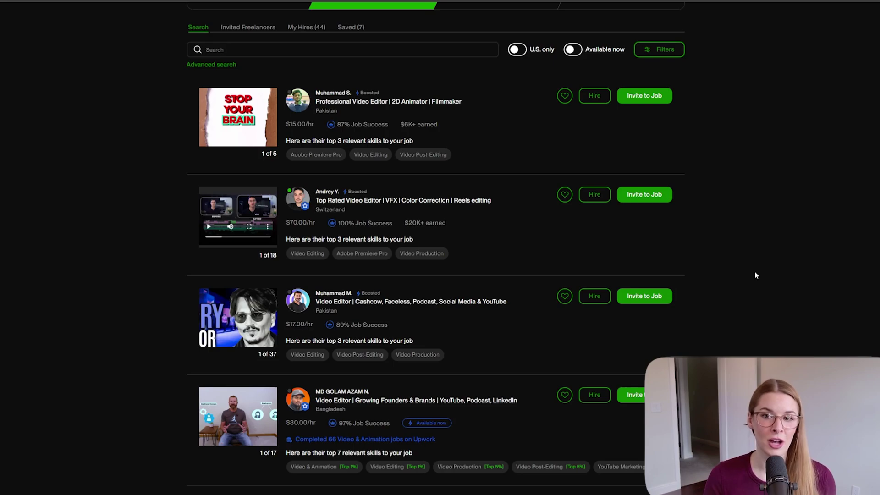
scroll(755, 275, down, 3)
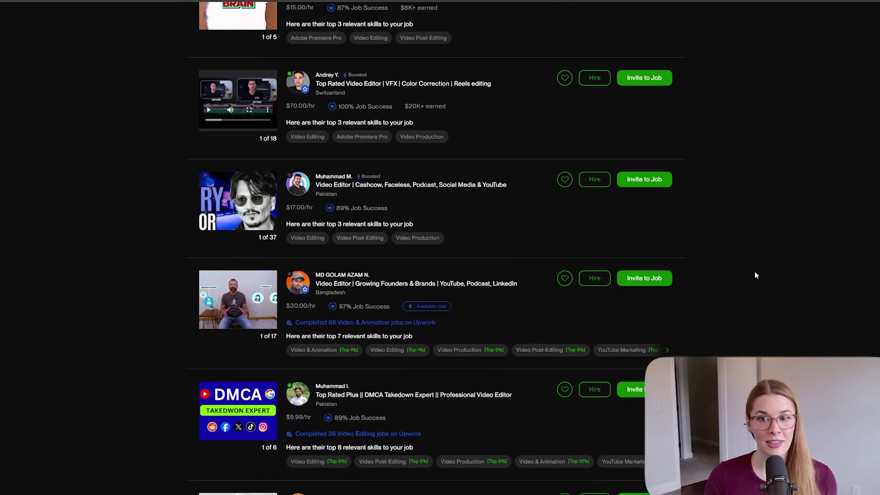
scroll(756, 275, down, 3)
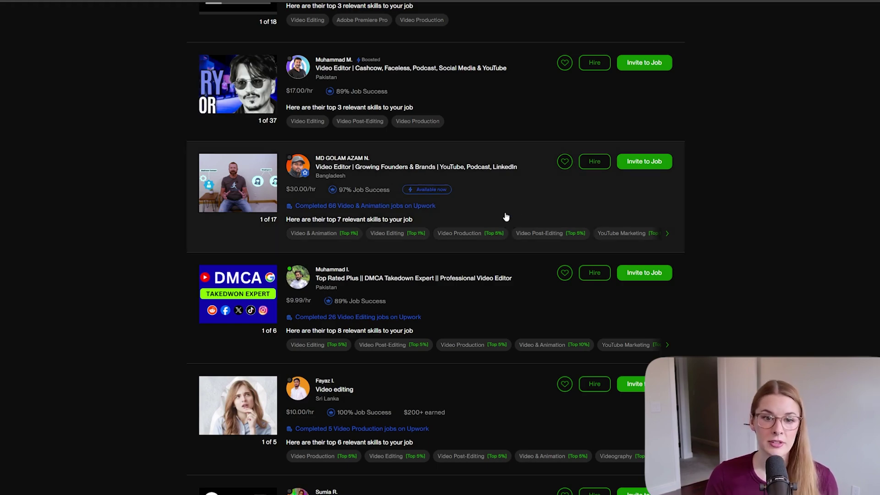
click(516, 202)
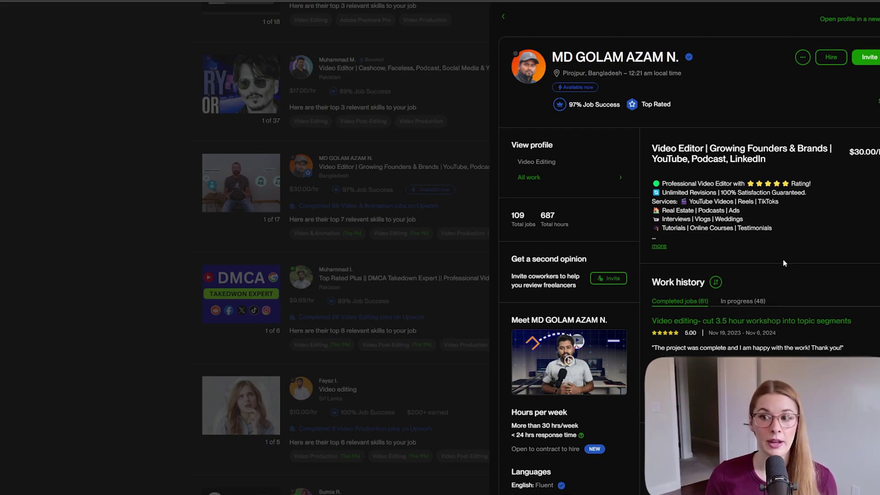
- Examine the freelancer's completed jobs, client reviews and portfolio samples
scroll(792, 267, down, 10)
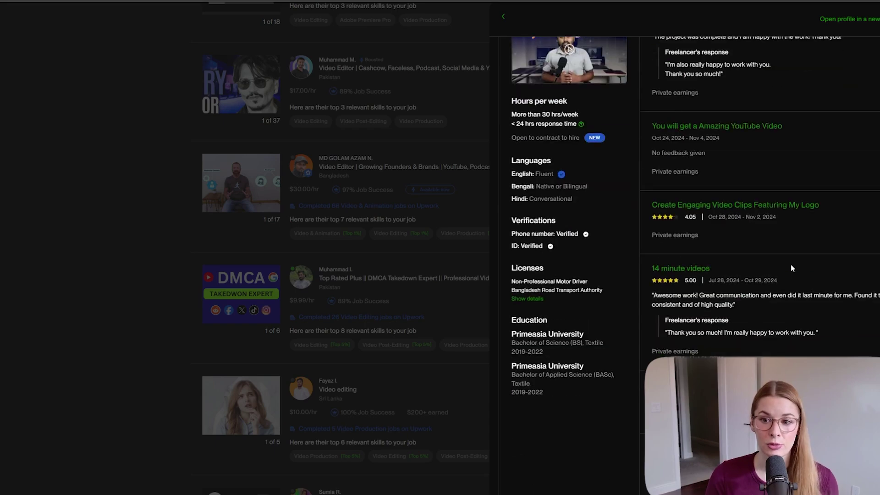
scroll(792, 265, down, 9)
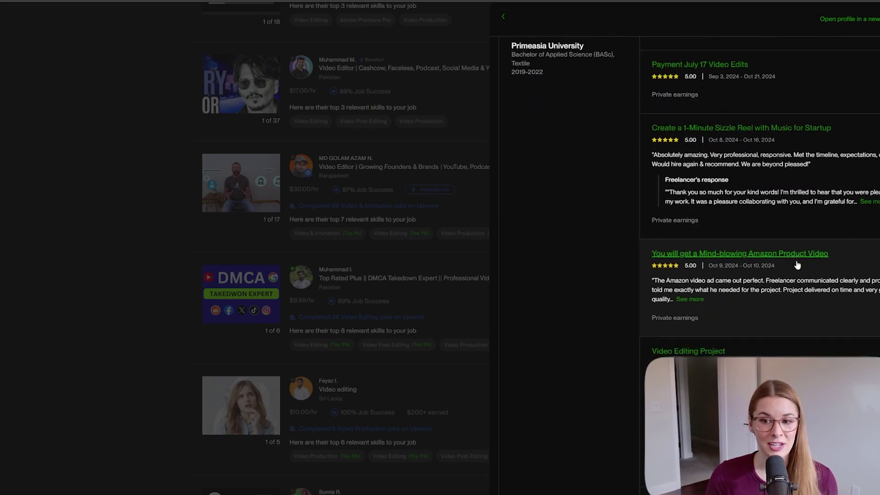
scroll(797, 265, down, 5)
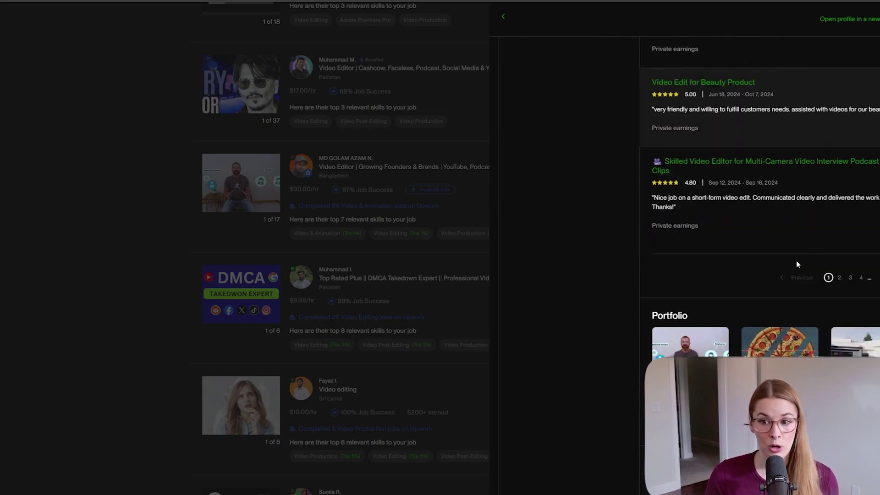
scroll(797, 265, up, 4)
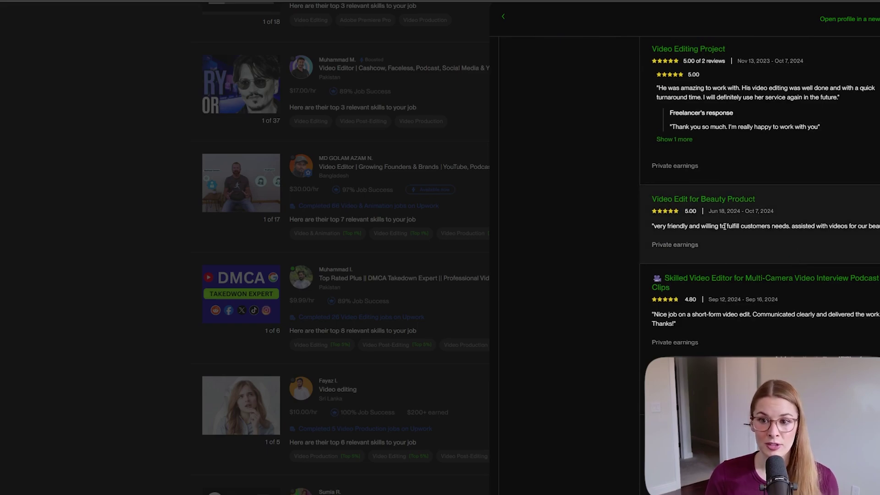
scroll(766, 290, down, 4)
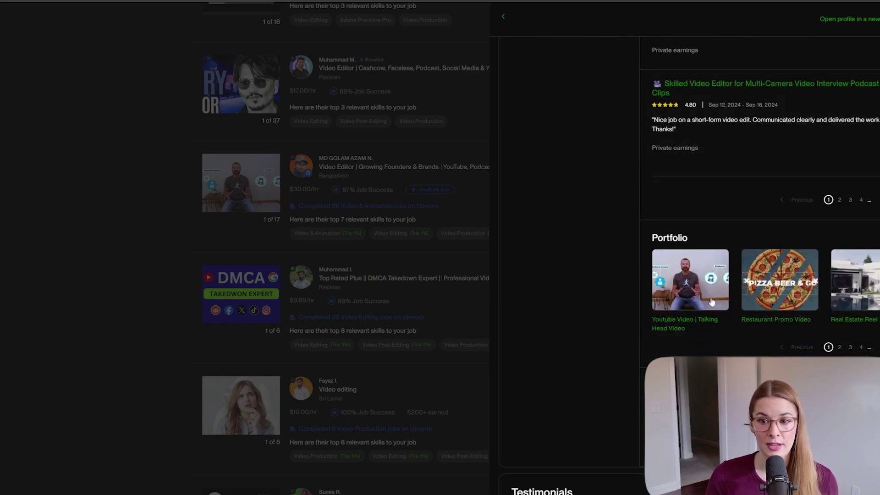